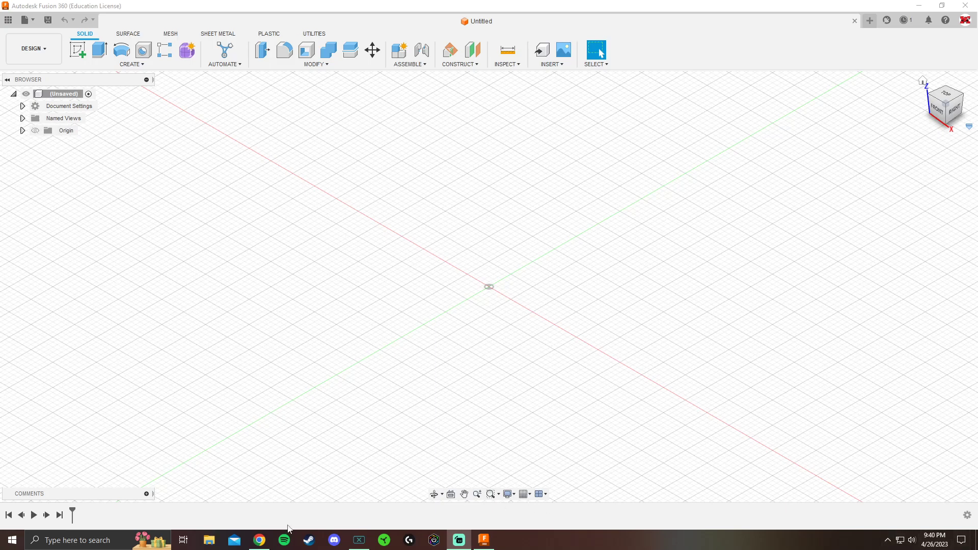
Step: Switch to Chrome to review the cam types and parametric dimensions in the Cam Dimension Drawings PDF, then return to Fusion 360
click(260, 540)
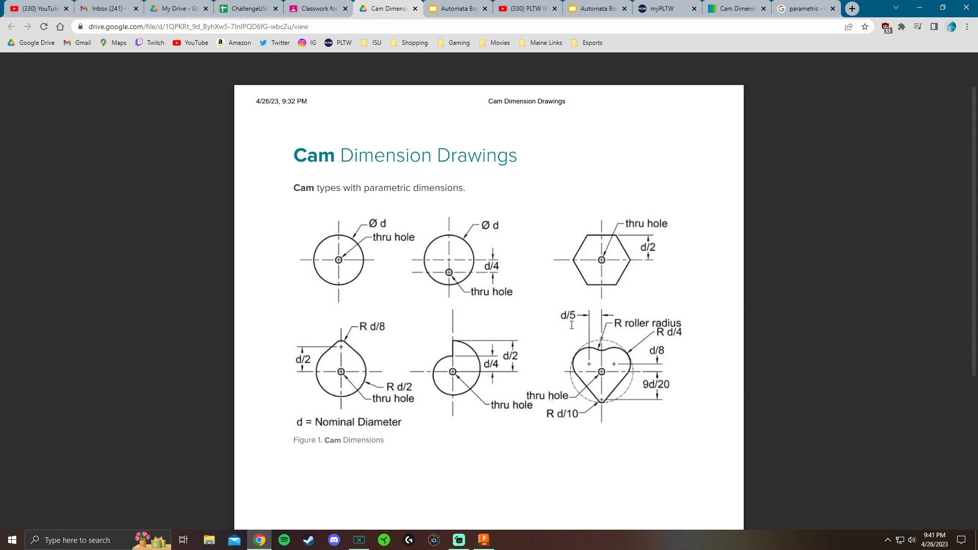
key(alt+Tab)
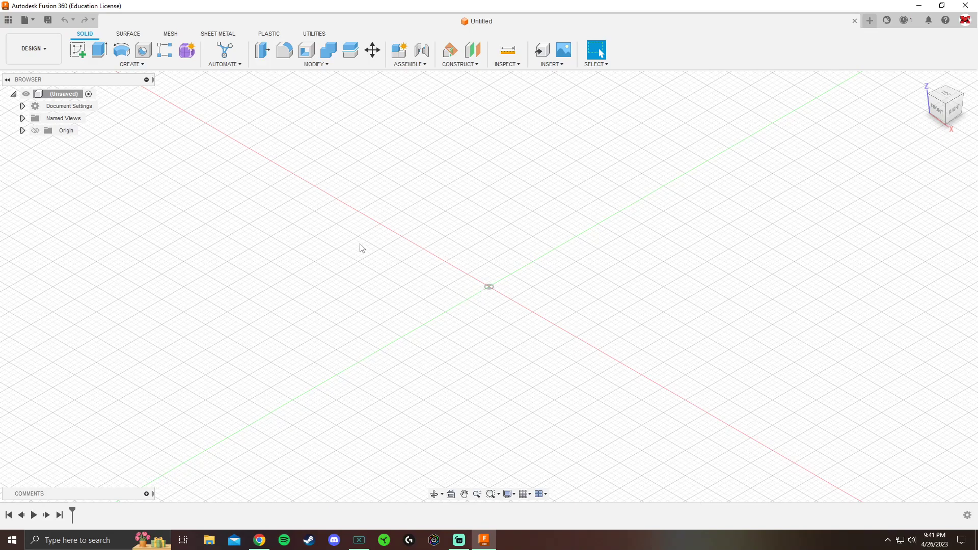
click(260, 540)
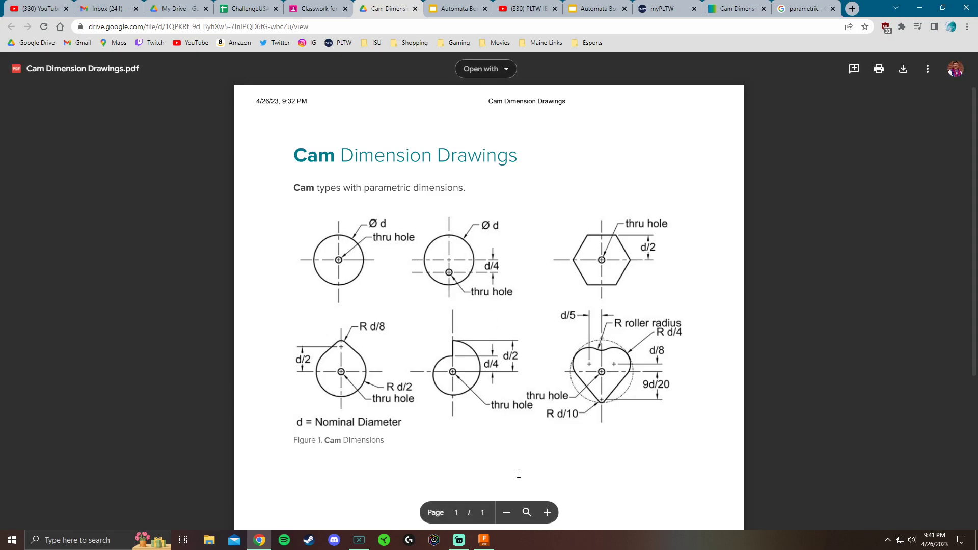
click(484, 540)
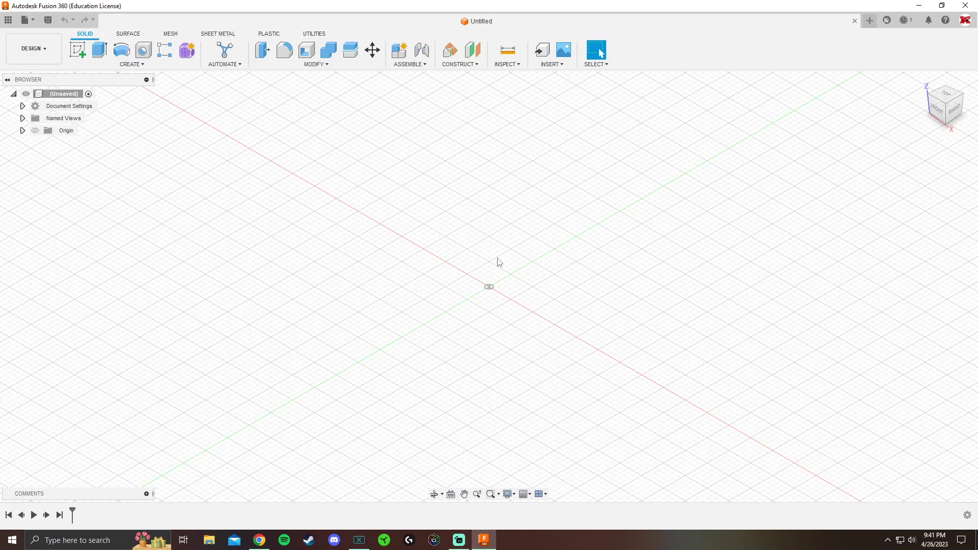
Step: Add a user parameter named dia with unit in and expression 1.0 through Change Parameters
click(318, 65)
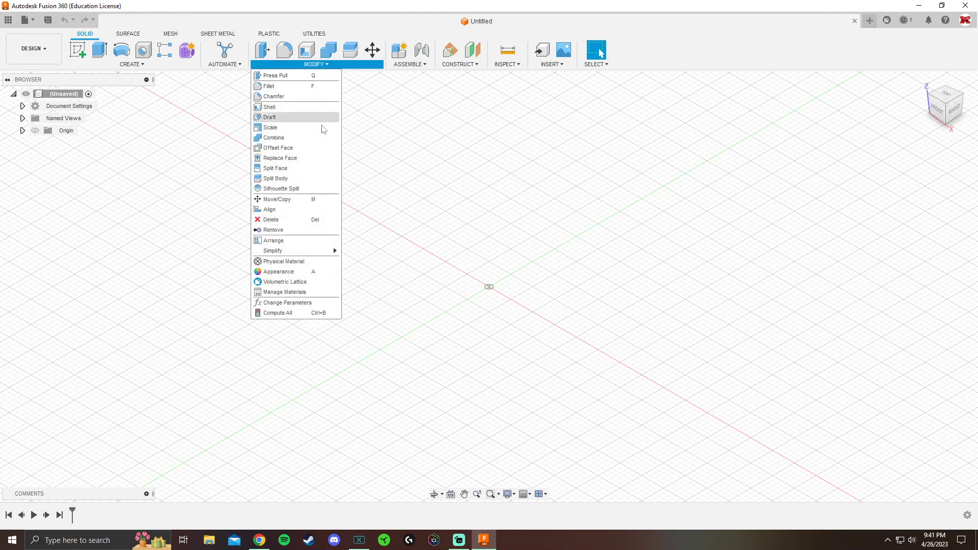
click(287, 303)
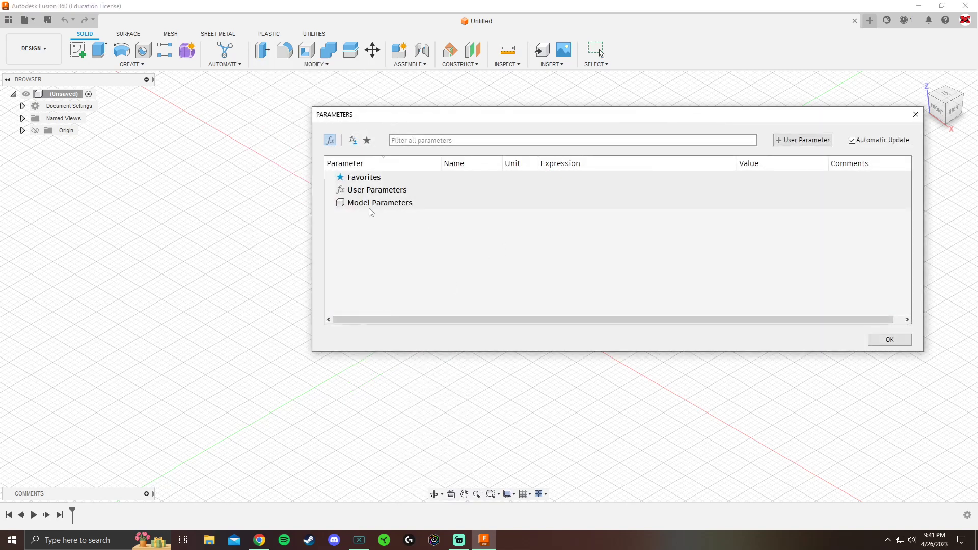
click(392, 192)
click(395, 204)
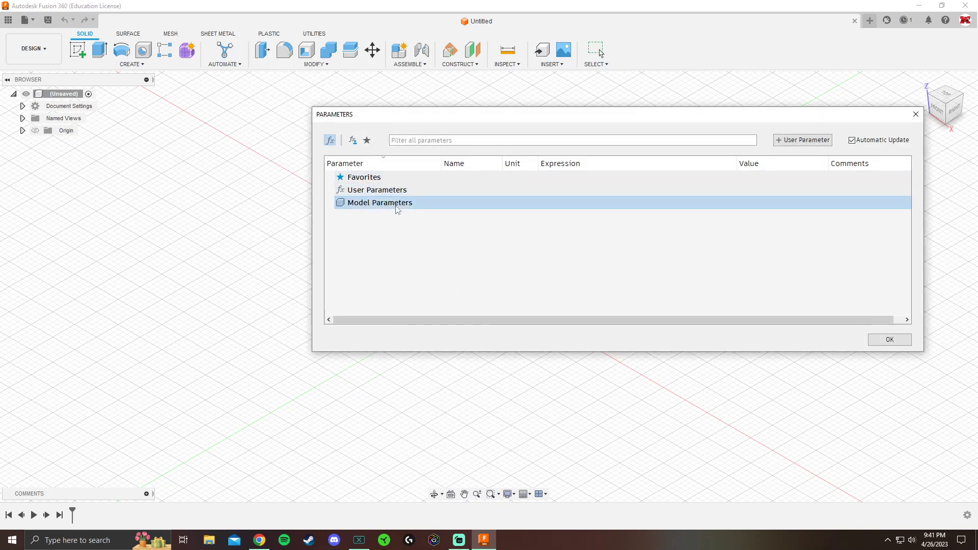
click(395, 180)
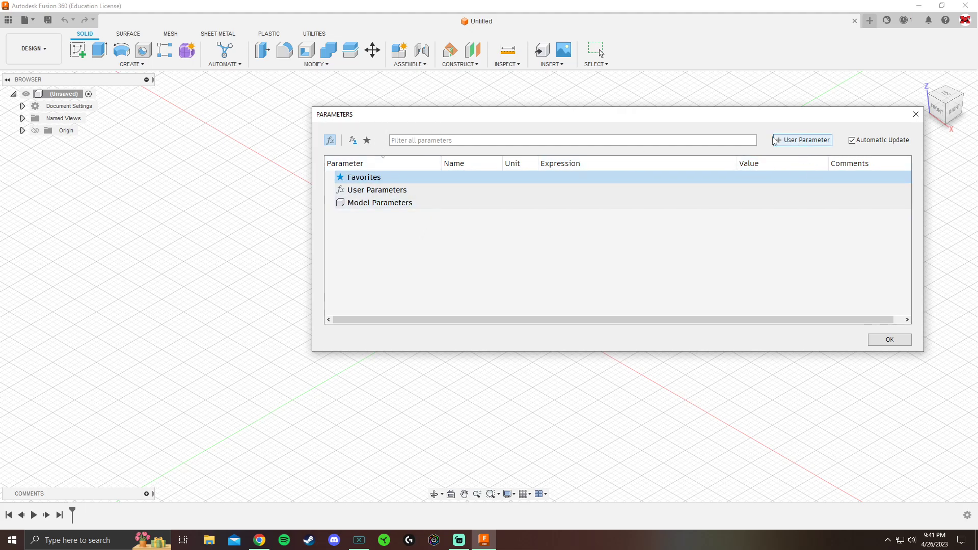
click(799, 145)
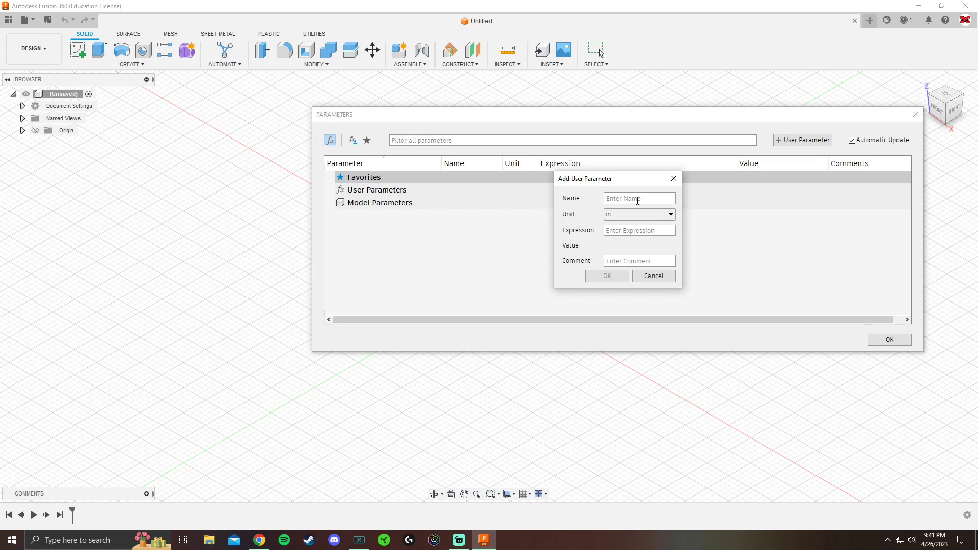
text(dia)
key(BackSpace)
key(BackSpace)
key(BackSpace)
text(daimeter)
key(BackSpace)
key(BackSpace)
key(BackSpace)
key(BackSpace)
key(BackSpace)
key(BackSpace)
key(BackSpace)
text(ia)
click(618, 228)
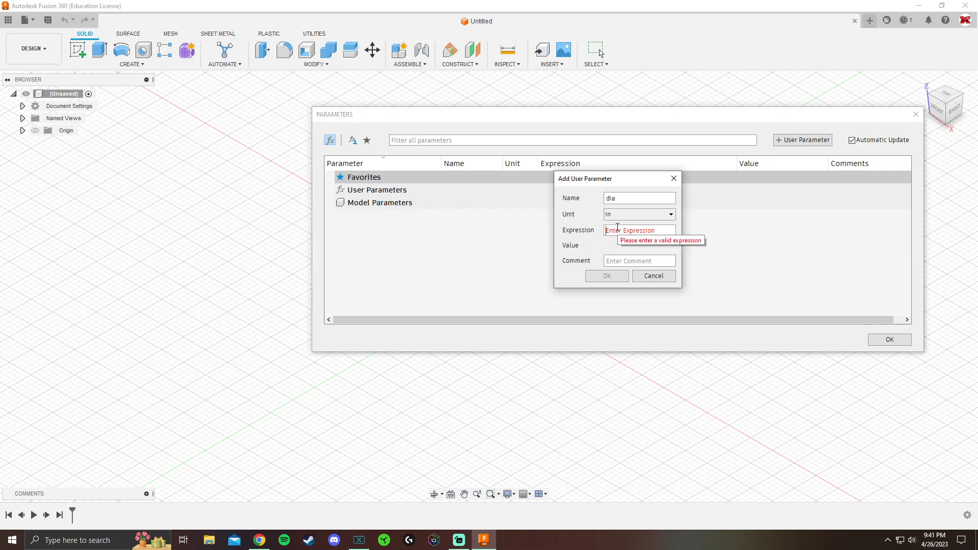
text(1.0)
click(607, 276)
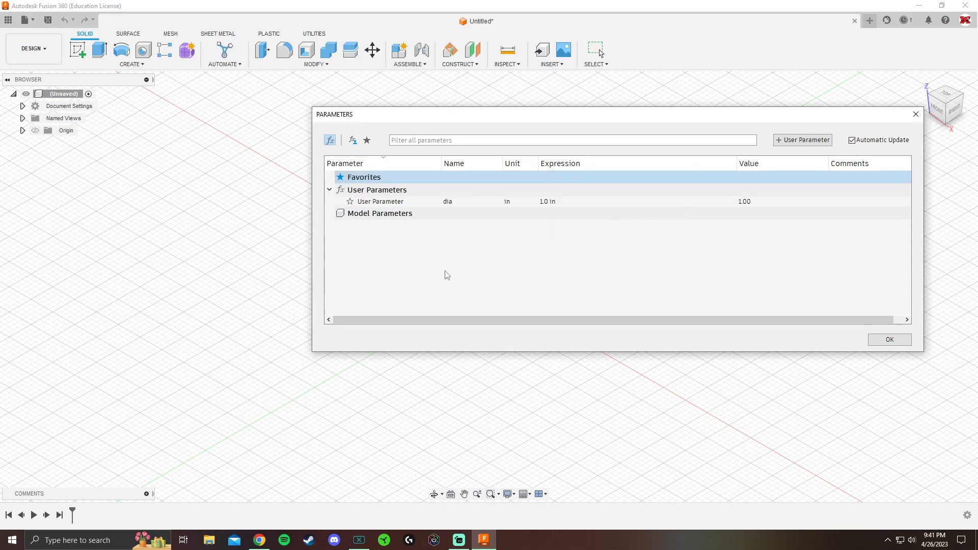
Step: Add a user parameter named thru with unit in and expression .25
click(803, 139)
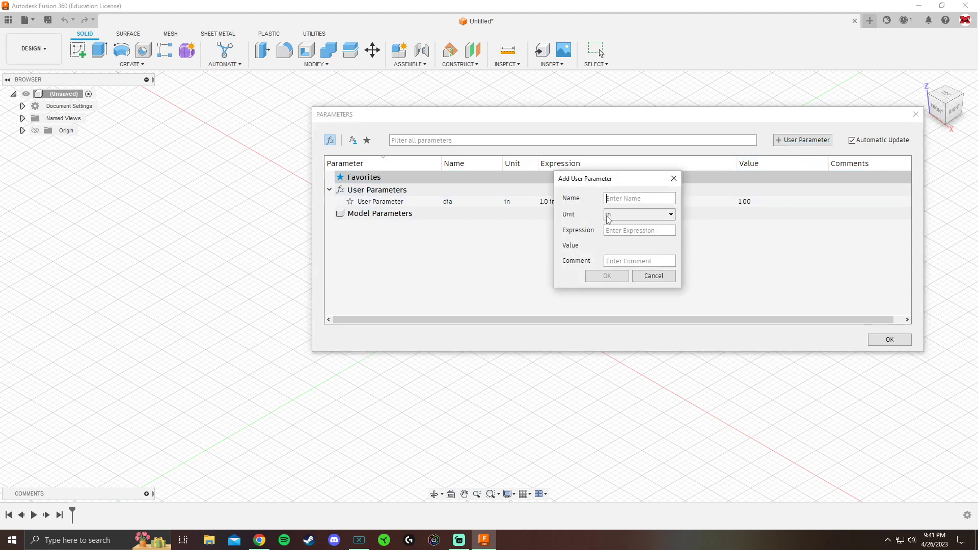
text(thru)
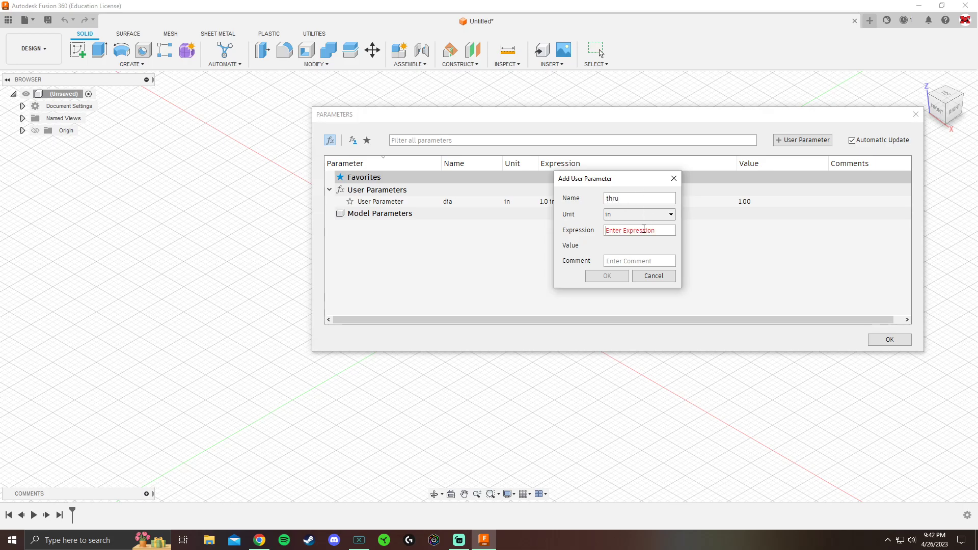
click(647, 230)
text(.25)
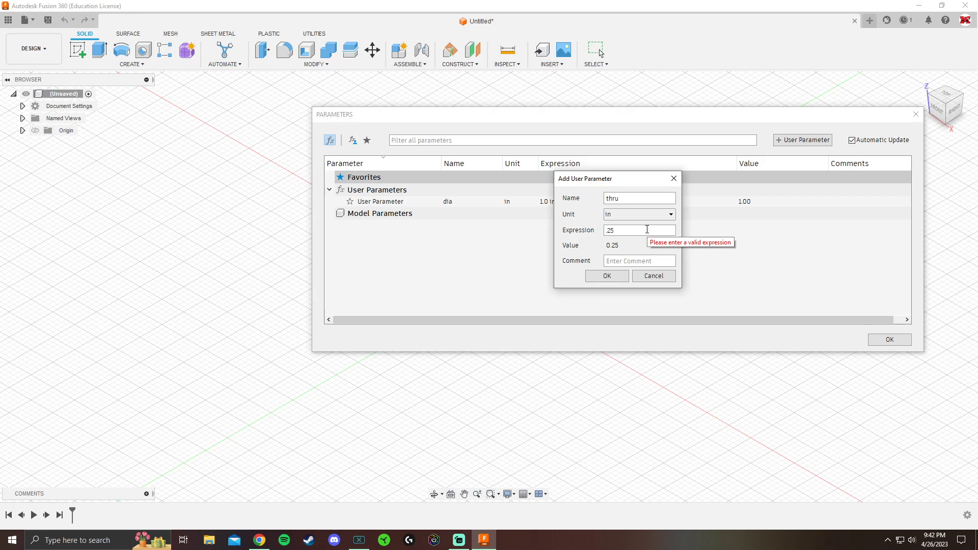
click(607, 276)
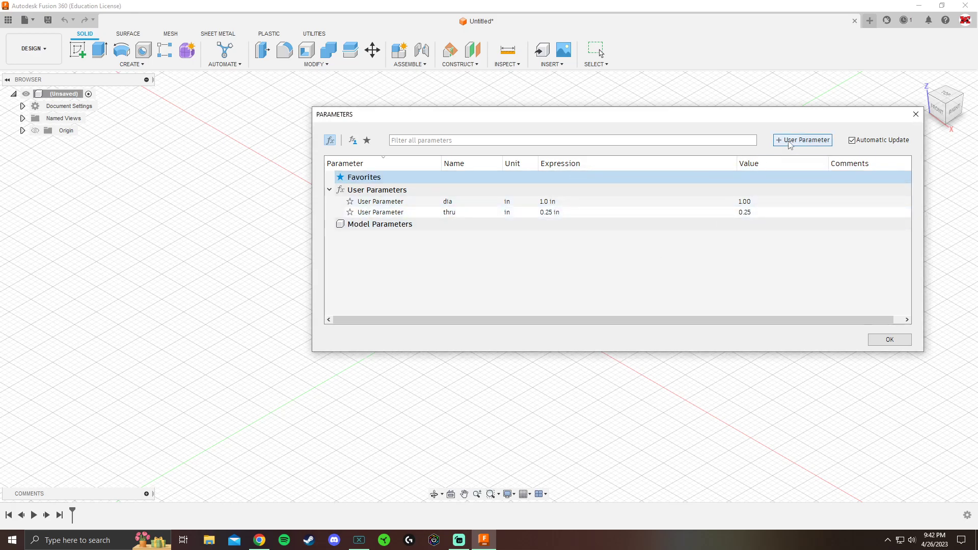
Step: Add a user parameter named thickness with unit in and expression .16, and close the parameters dialog
click(803, 140)
text(dep)
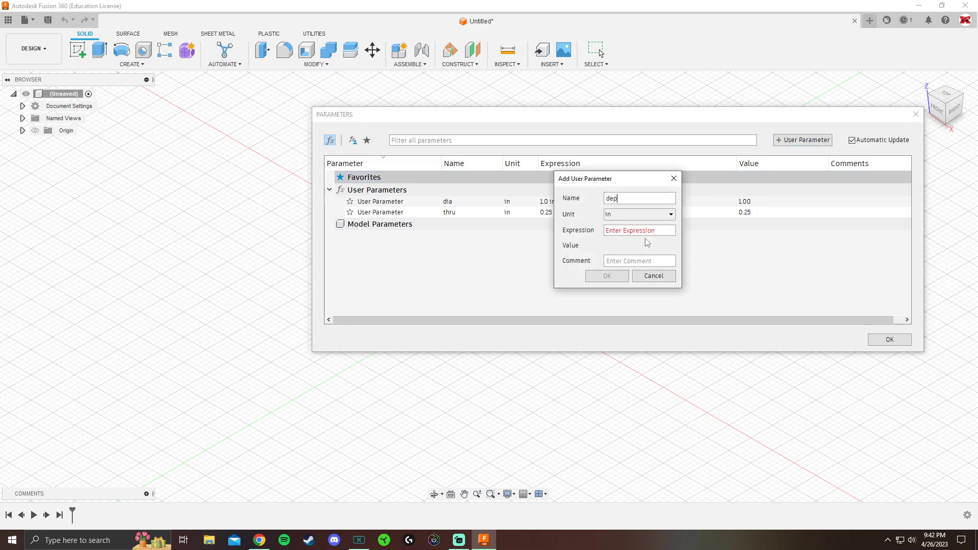
key(BackSpace)
key(BackSpace)
key(BackSpace)
text(thickness)
click(632, 230)
text(.16)
click(607, 276)
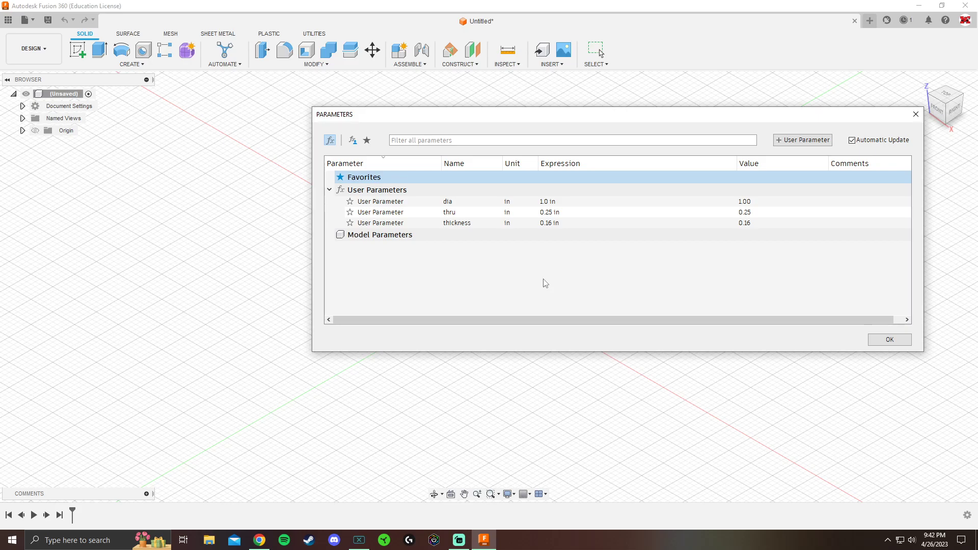
click(890, 340)
Step: Examine the eccentric cam drawing enlarged in the Chrome PDF and return to Fusion 360
key(alt+Tab)
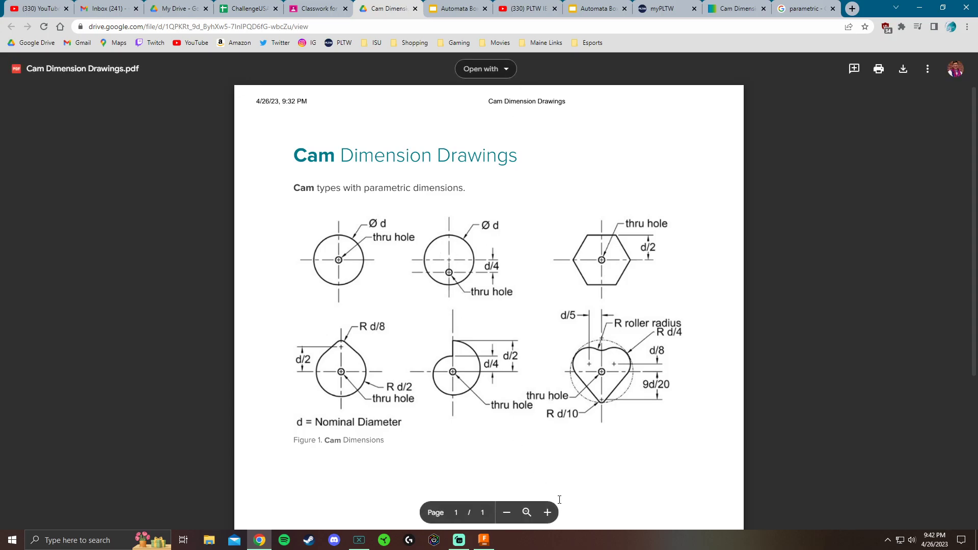
click(548, 512)
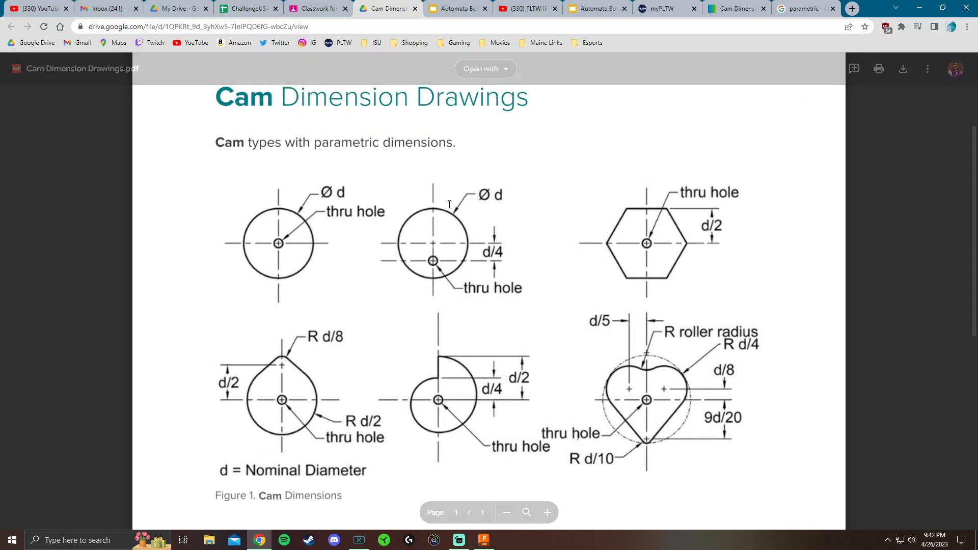
key(alt+Tab)
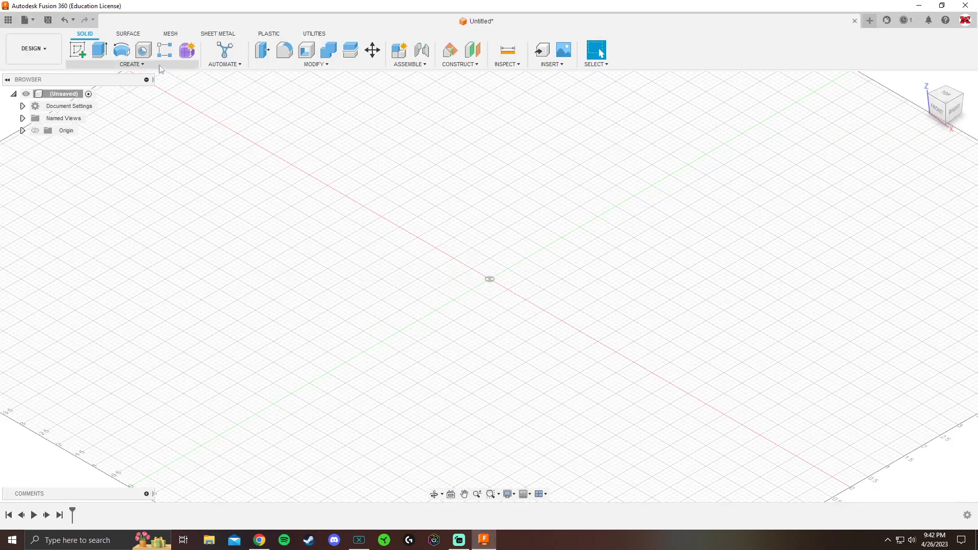
Step: Start a sketch on the front plane and draw a circle centred on the origin with the parameter dia as diameter
click(79, 50)
click(508, 249)
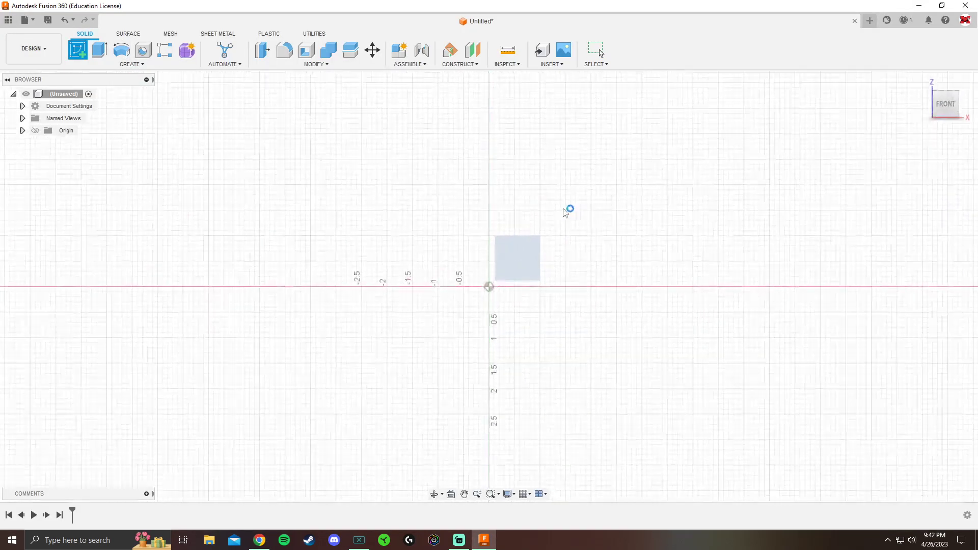
click(122, 49)
click(452, 279)
text(dia)
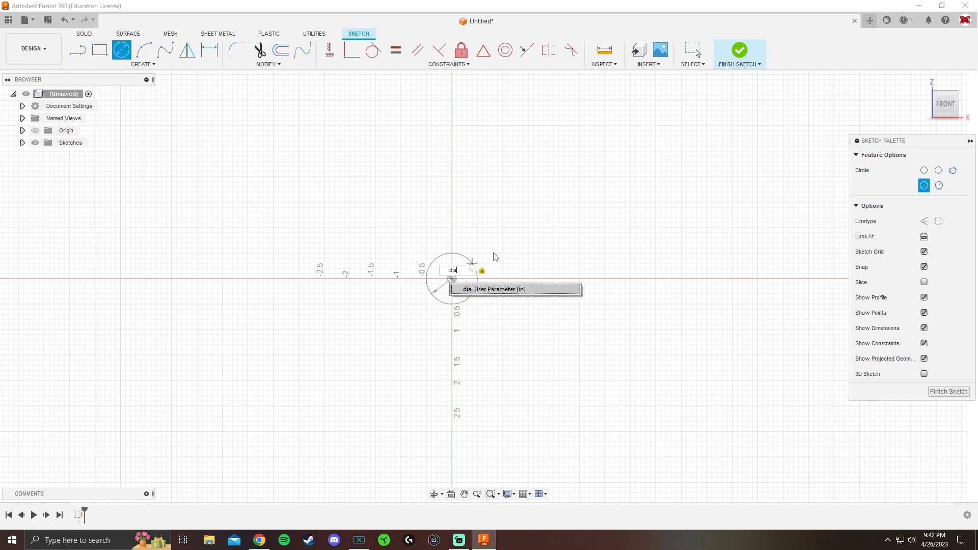
key(Return)
key(Return)
key(Escape)
scroll(525, 278, down, 3)
scroll(470, 276, up, 8)
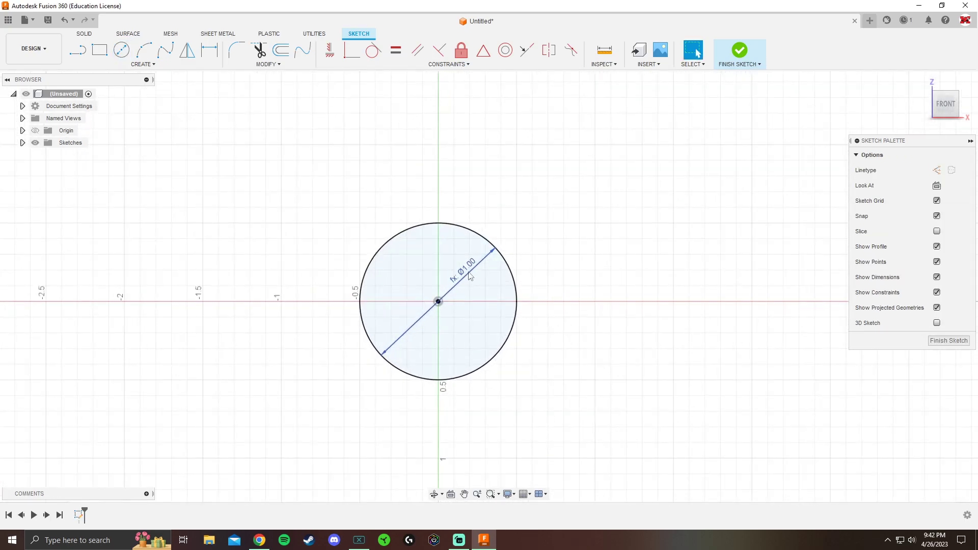
Step: Check the expression behind the circle's diameter dimension and review the hole offset in the cam drawing in Chrome
double_click(470, 276)
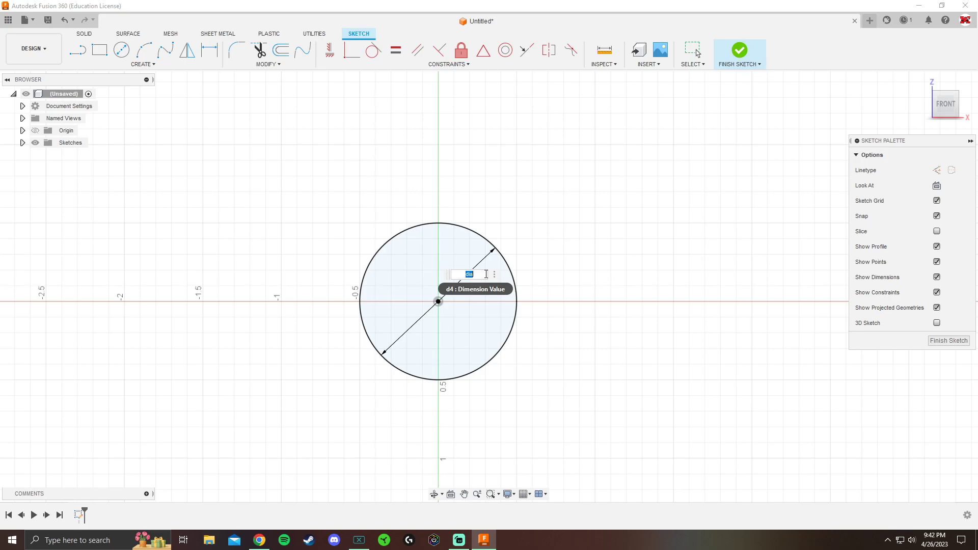
key(Return)
double_click(470, 270)
key(Return)
key(alt+Tab)
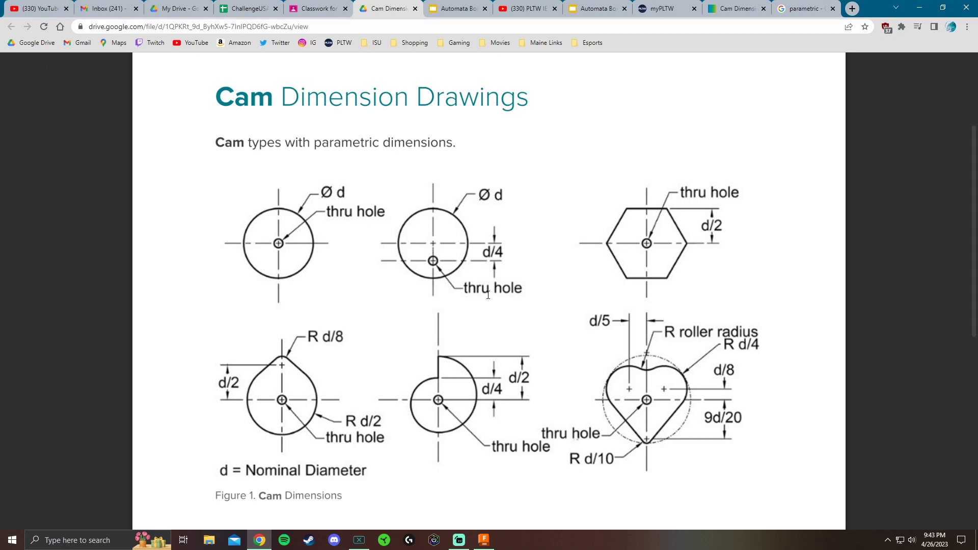
key(alt+Tab)
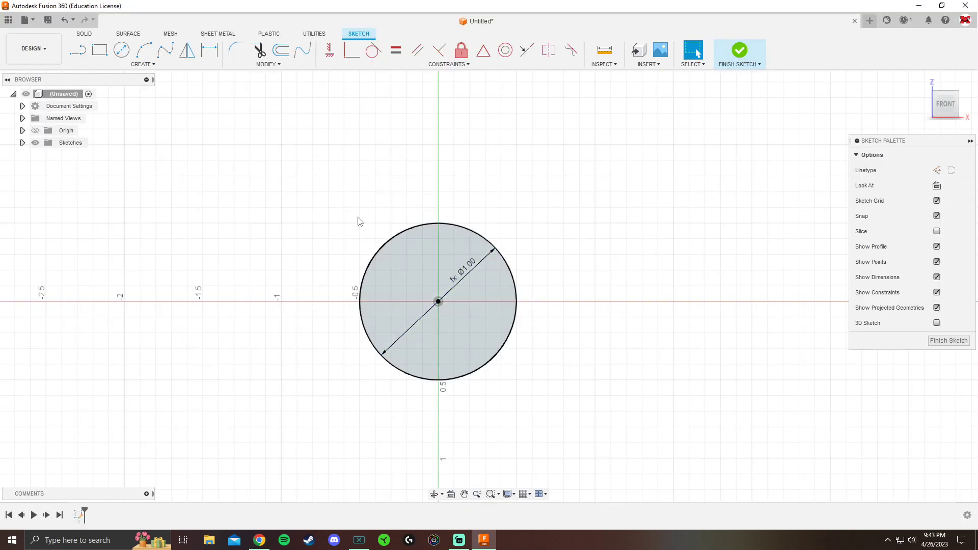
Step: Sketch a through-hole circle with the parameter thru as diameter and move it outside the large circle
click(124, 53)
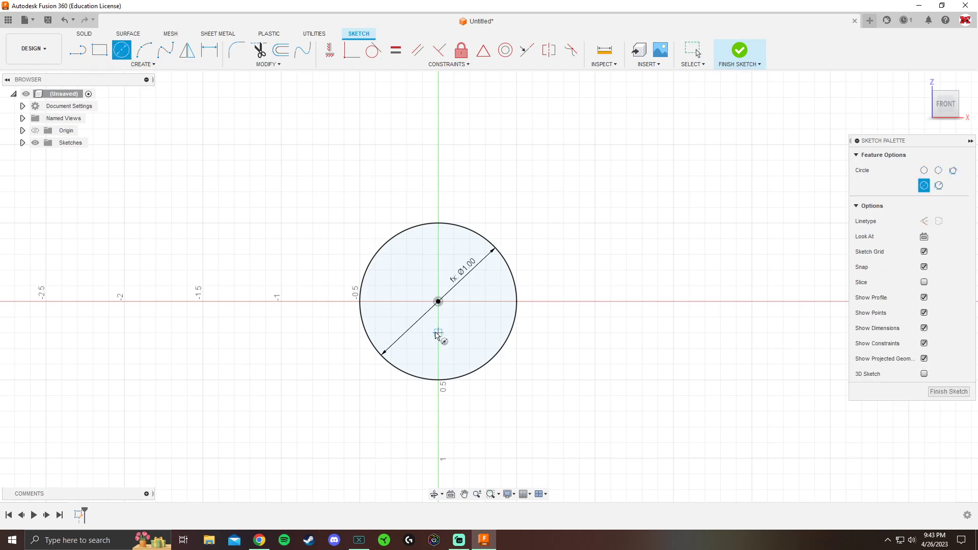
click(439, 349)
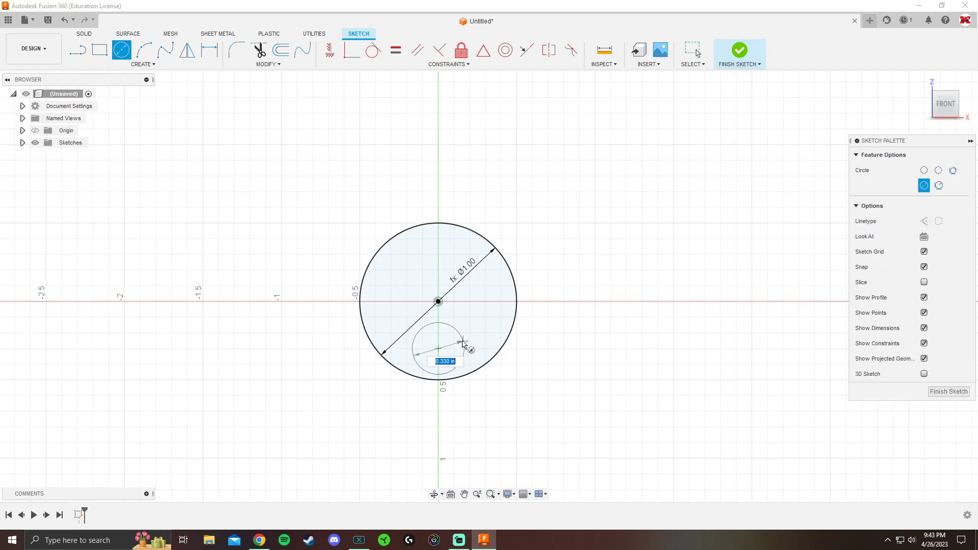
text(thru)
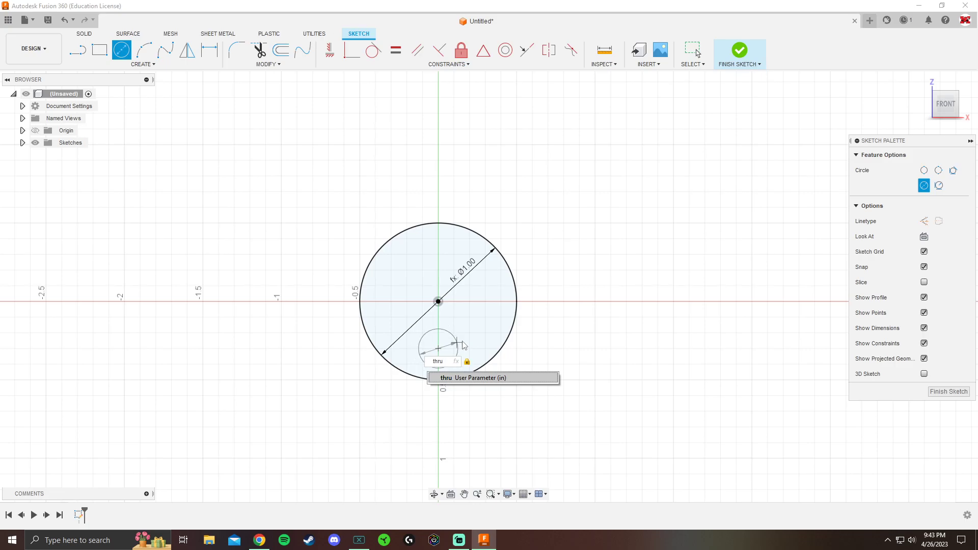
key(Return)
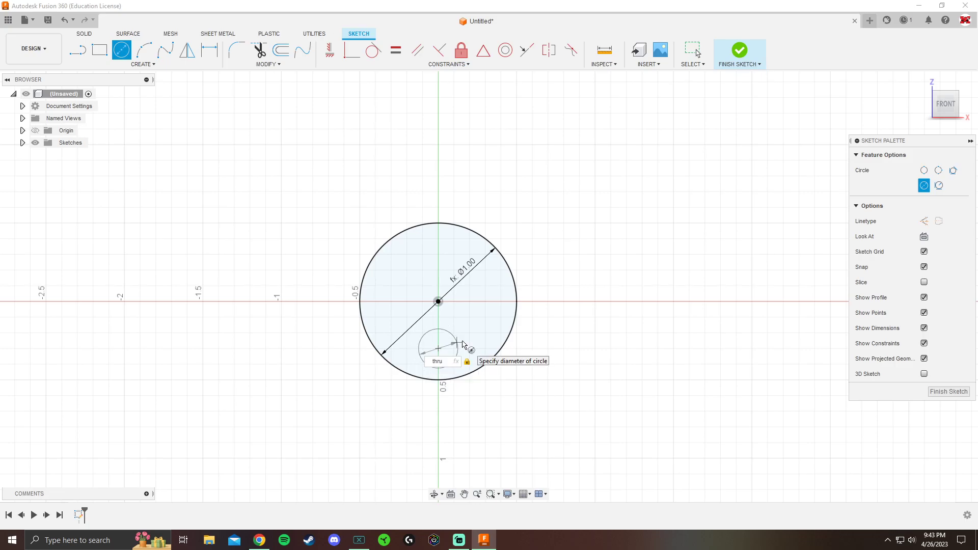
key(Return)
key(Escape)
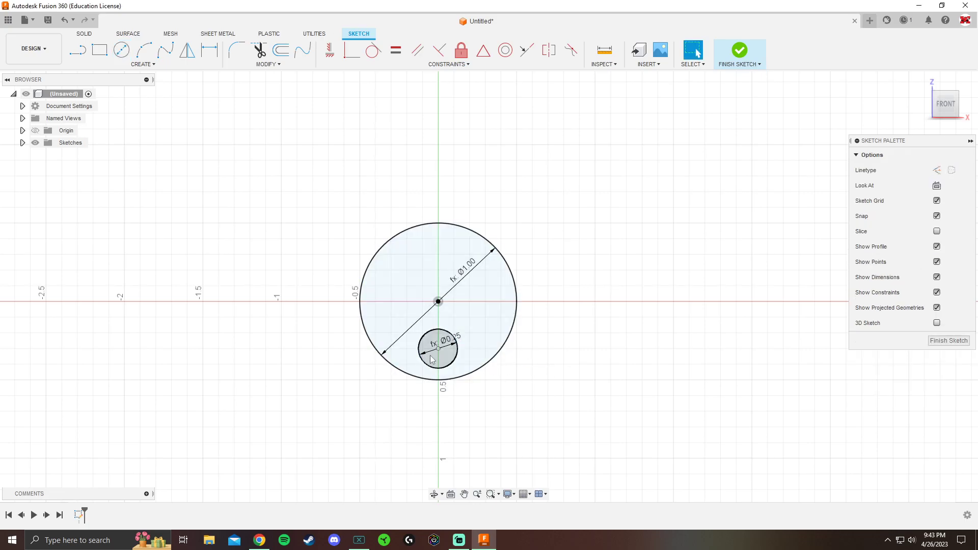
scroll(439, 353, up, 3)
drag(439, 347, 638, 322)
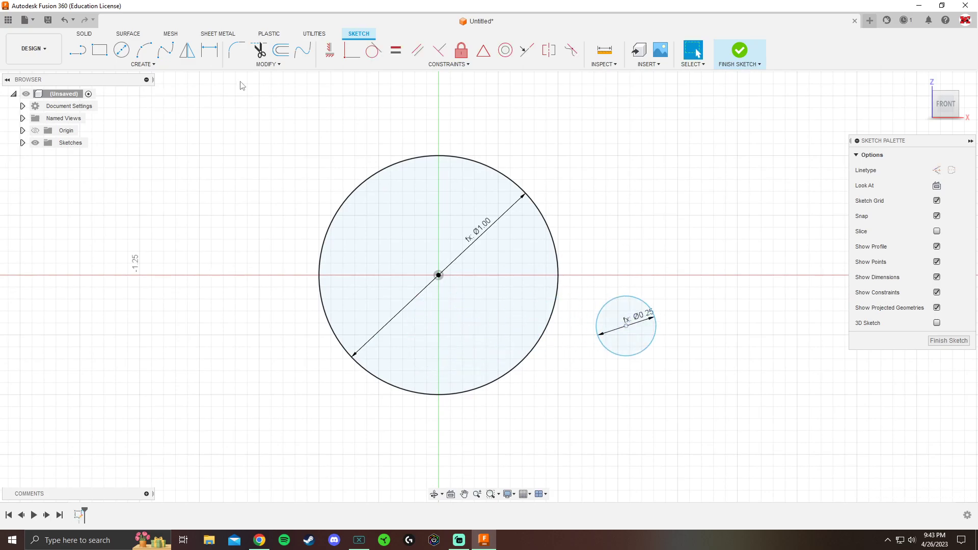
Step: Draw a vertical construction line from the large circle's centre down past its lower edge
click(75, 59)
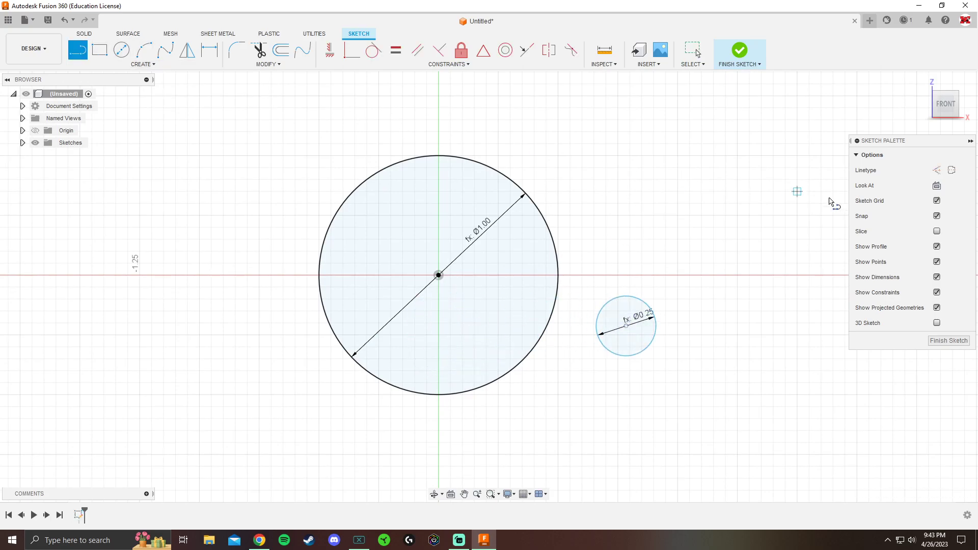
click(937, 170)
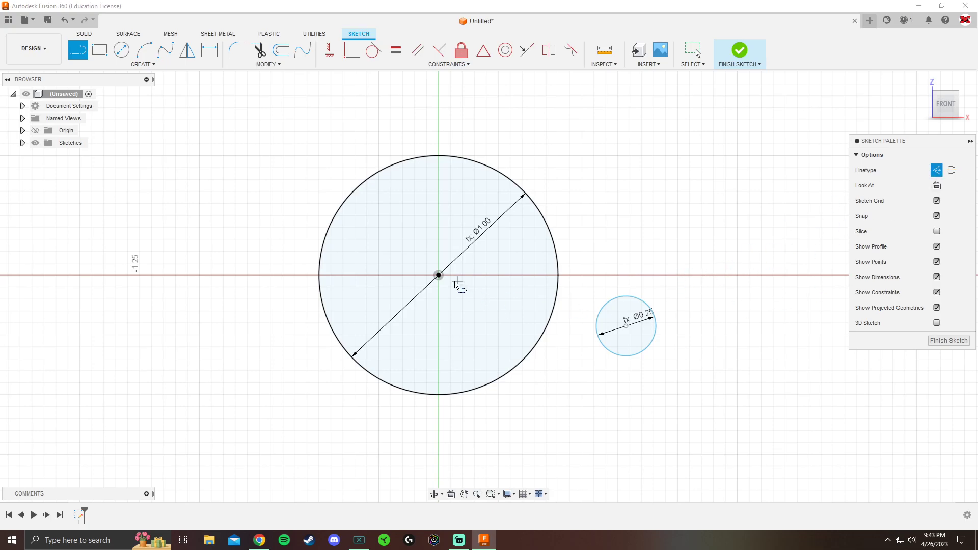
click(439, 276)
click(443, 467)
key(Escape)
scroll(500, 397, down, 1)
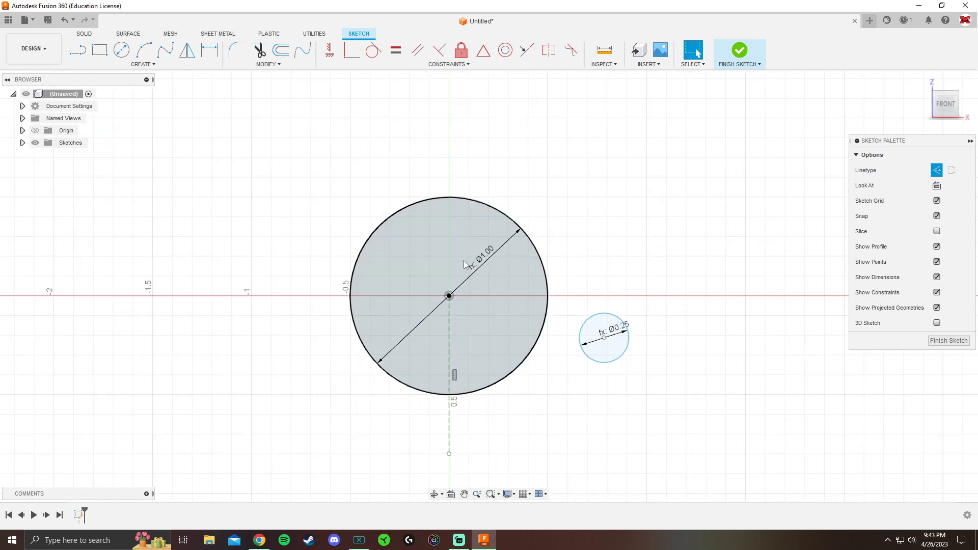
Step: Move the through-hole circle inside the large circle, centring it on the vertical construction line below the origin
scroll(469, 315, down, 1)
drag(599, 350, 459, 365)
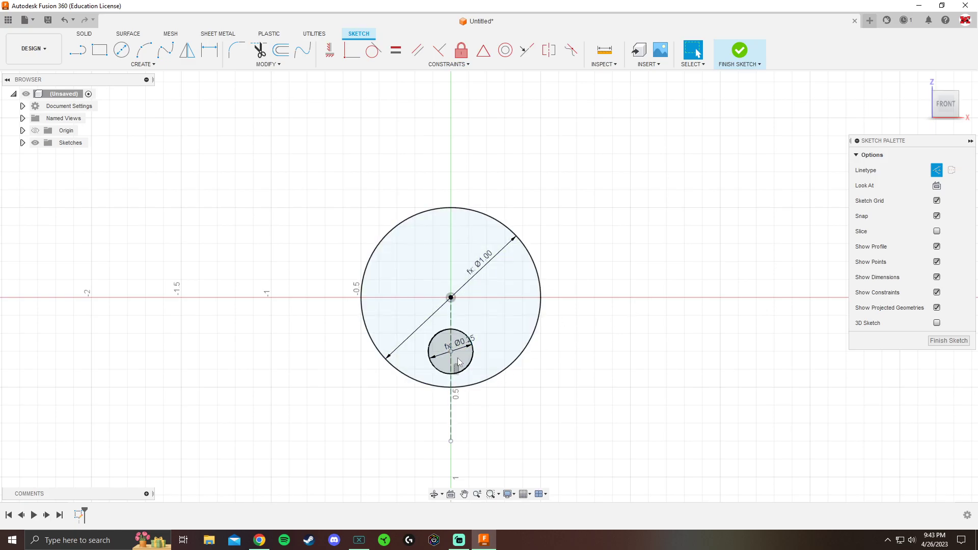
mouse_move(451, 351)
mouse_down()
mouse_move(451, 328)
mouse_move(451, 358)
mouse_up()
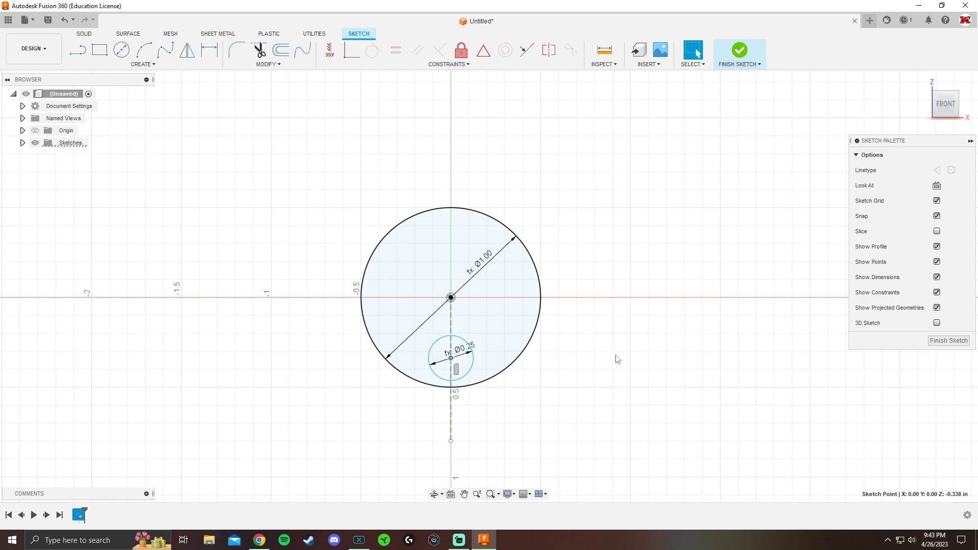
Step: Check the eccentric cam's hole offset in the Chrome drawing and dimension the vertical distance between both circle centres as dia/4
key(alt+Tab)
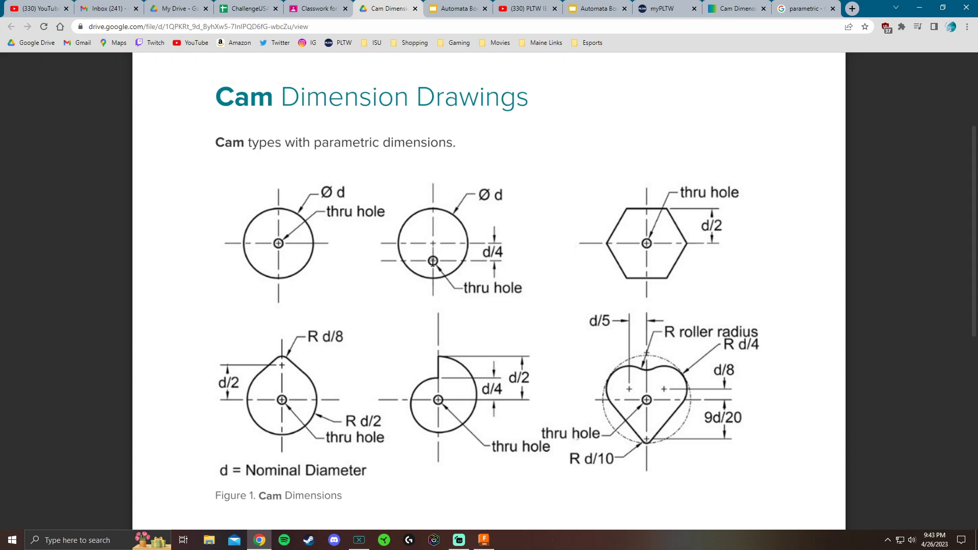
key(alt+Tab)
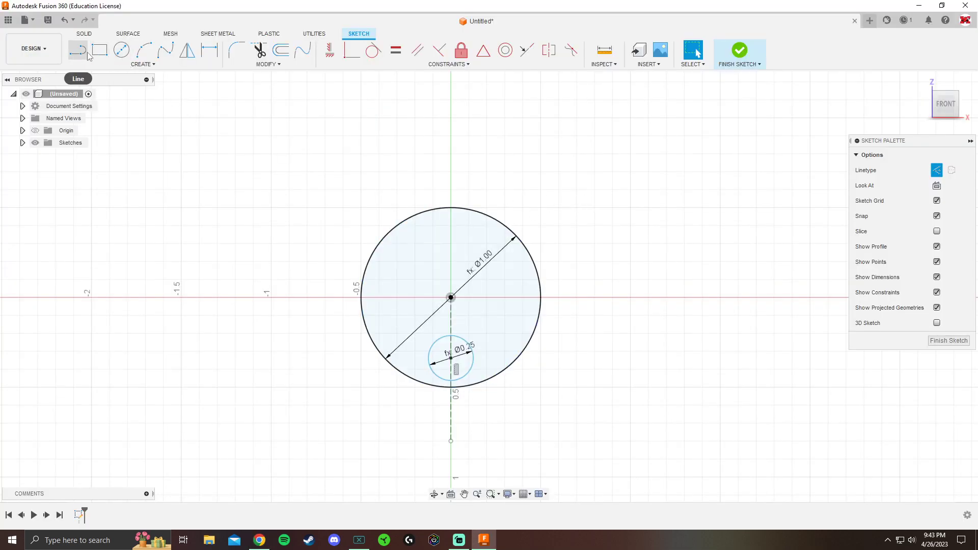
click(208, 49)
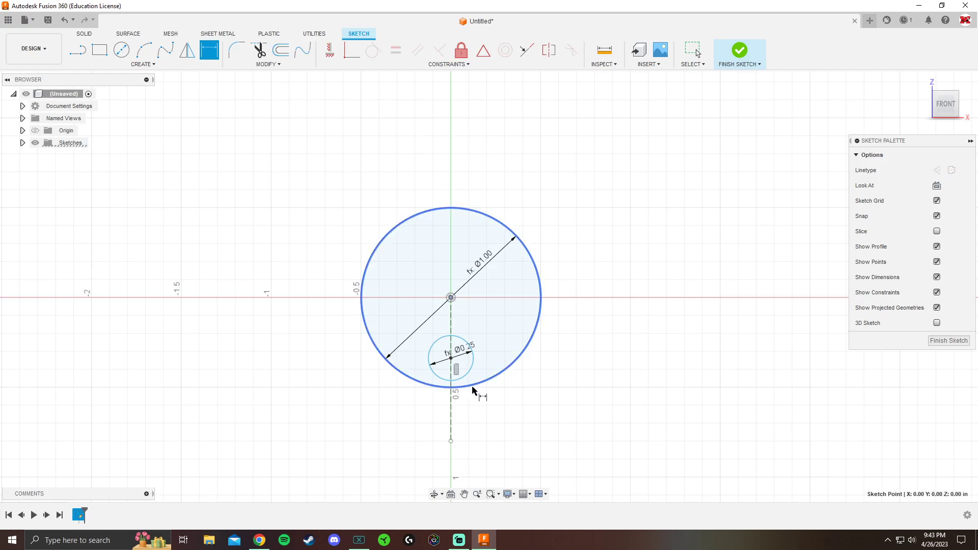
click(451, 358)
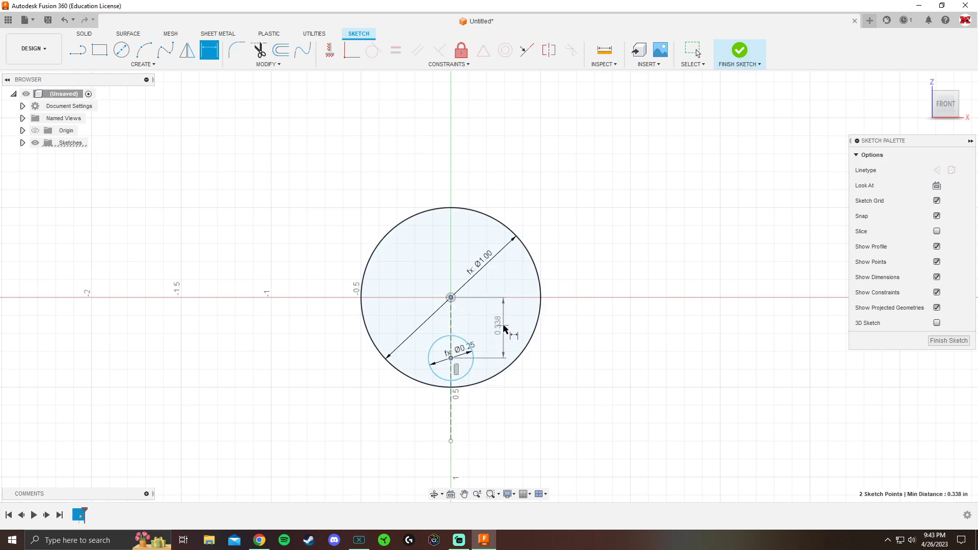
click(504, 328)
text(dia)
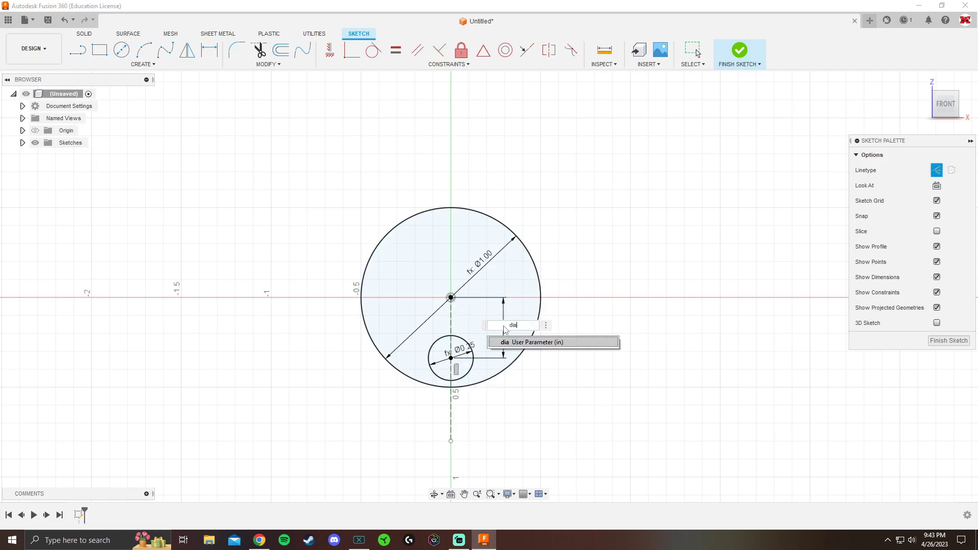
key(alt+Tab)
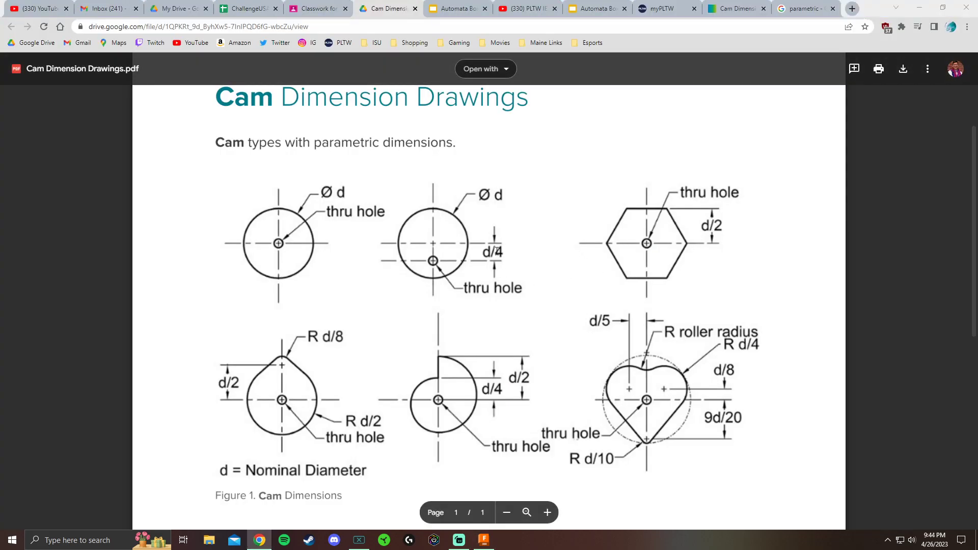
key(alt+Tab)
text(/4)
key(Return)
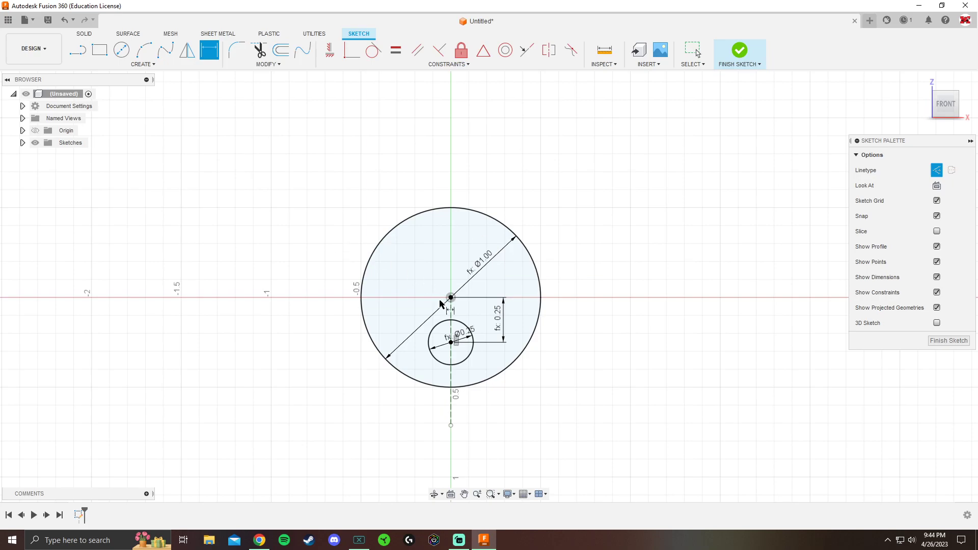
key(Escape)
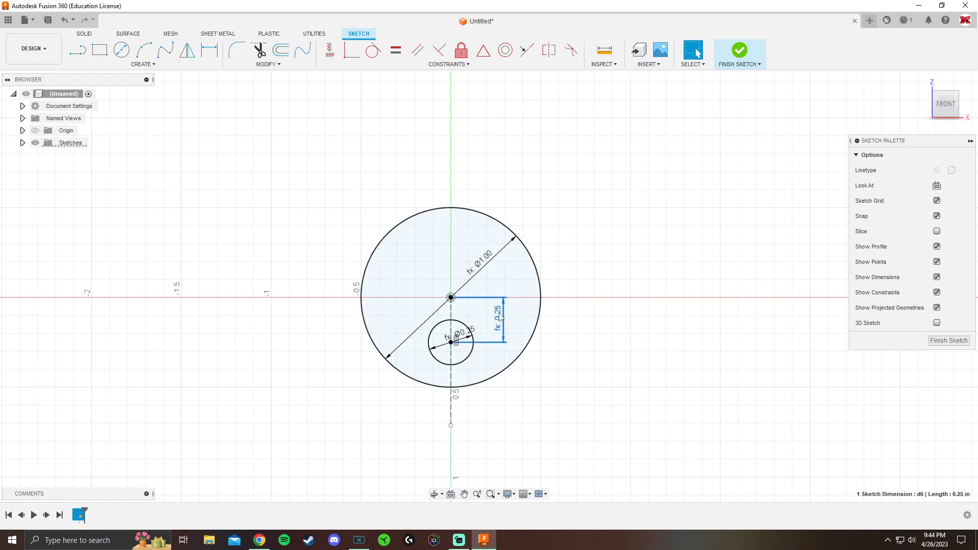
Step: Try the parameter dia alone as the distance between the two circle centres
double_click(505, 317)
text(dia)
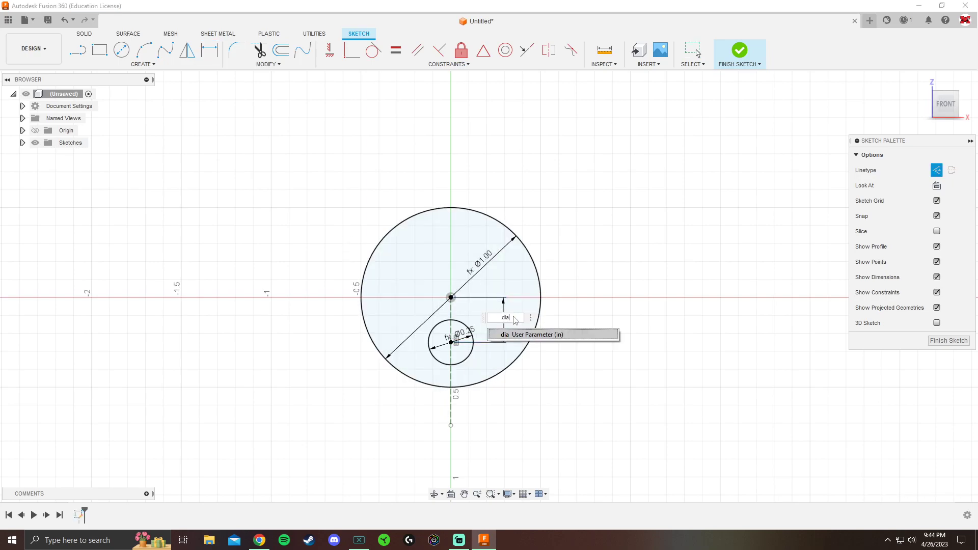
key(Return)
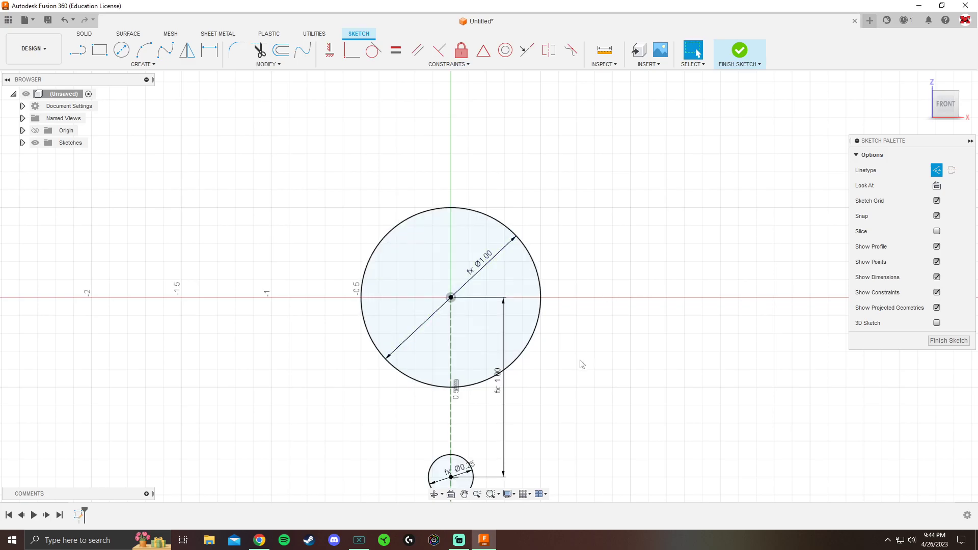
scroll(581, 365, down, 2)
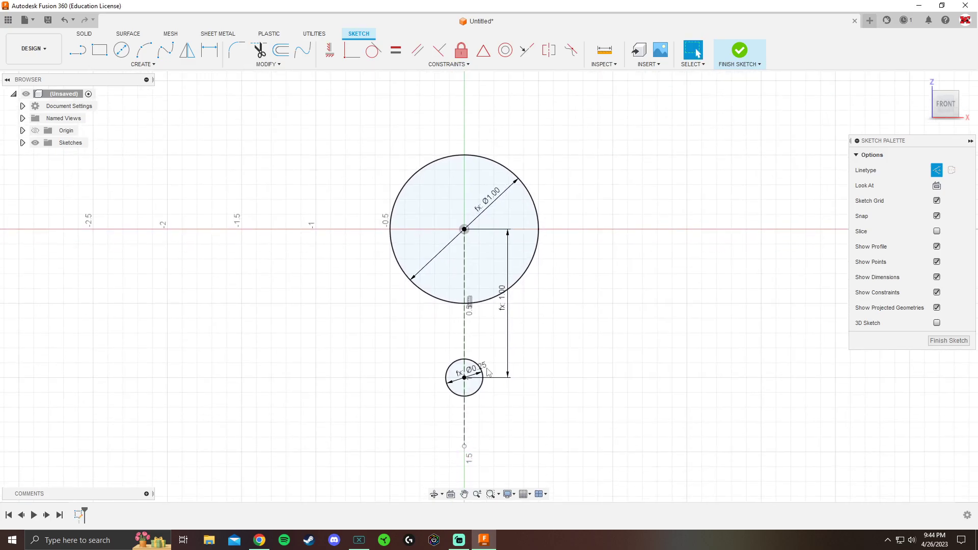
Step: Set the distance between the two circle centres to dia/4
double_click(504, 299)
key(End)
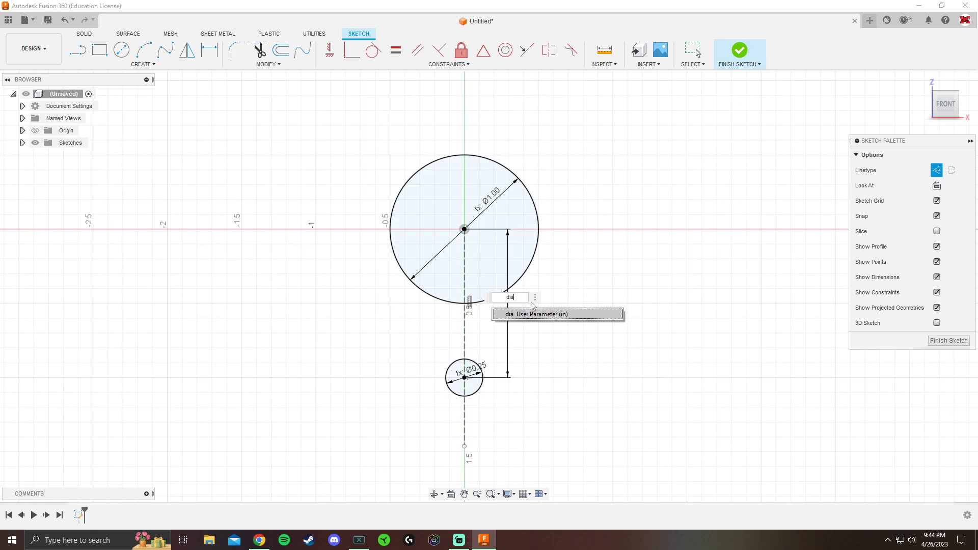
text(/4)
key(Return)
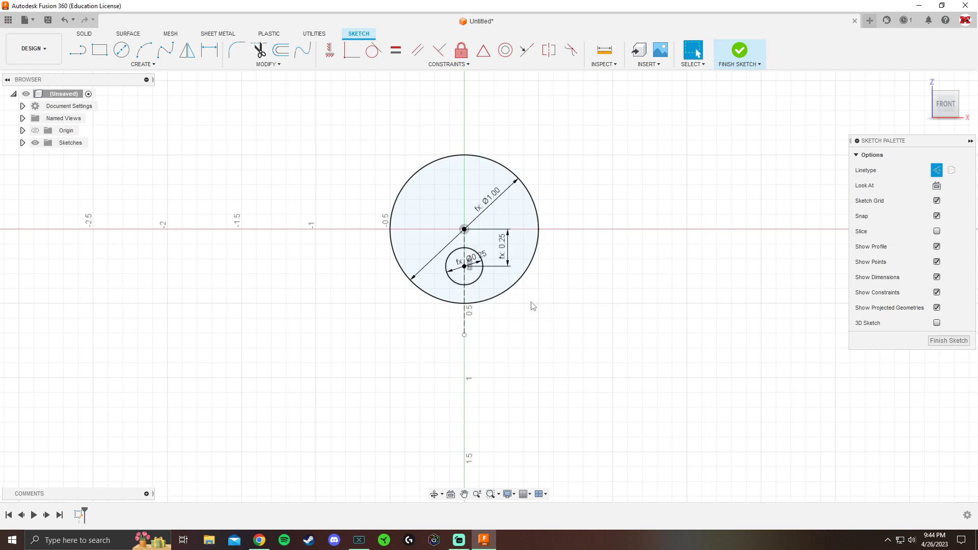
Step: Finish the sketch and extrude the large circle's profile around the hole 0.16 in as a new body
click(740, 51)
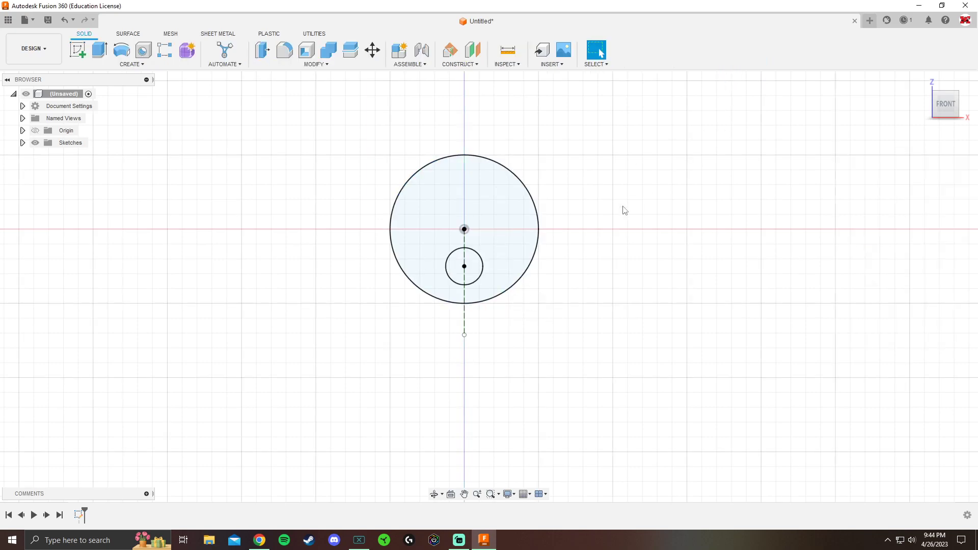
click(923, 81)
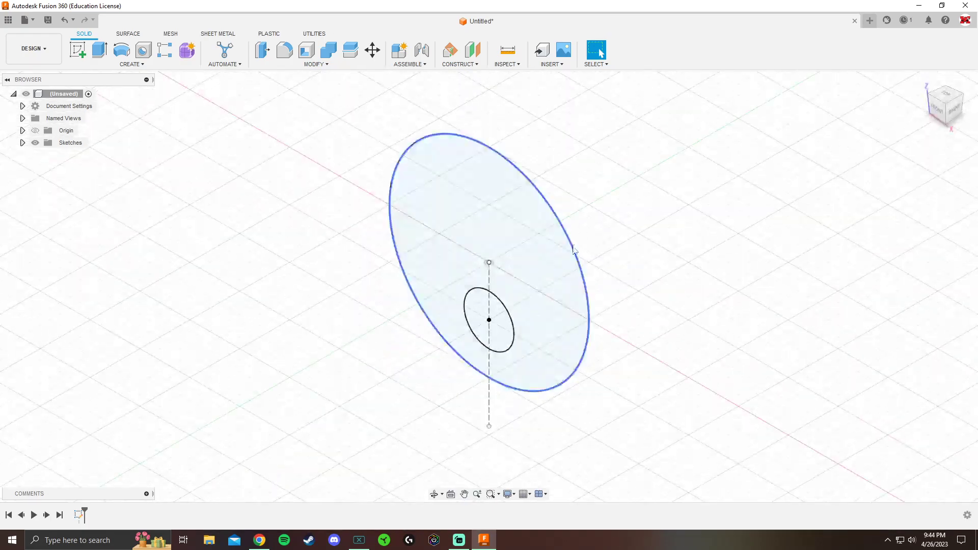
key(e)
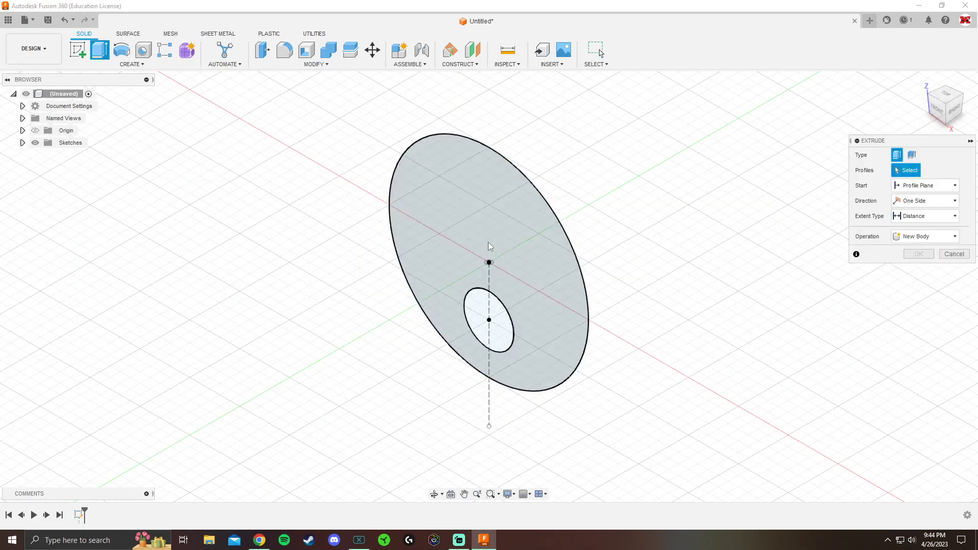
click(477, 233)
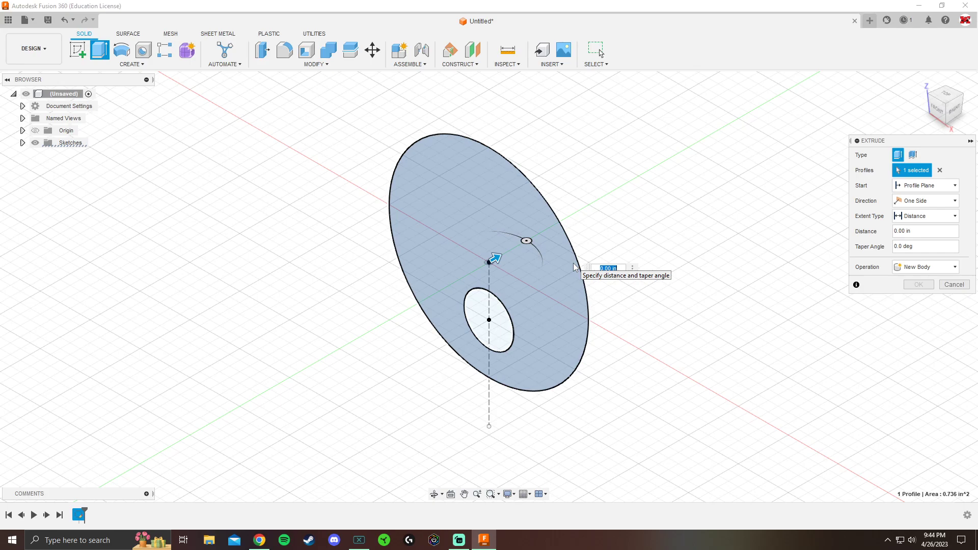
key(BackSpace)
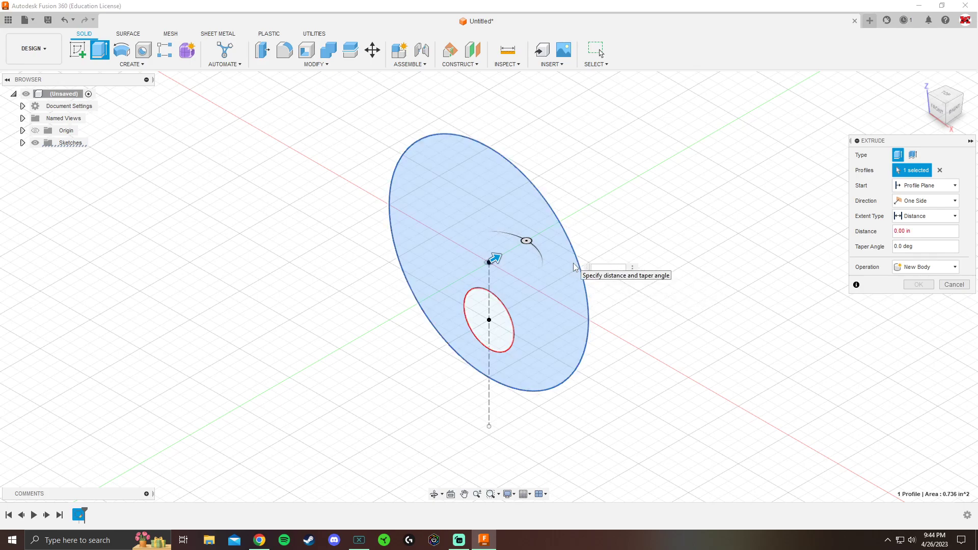
text(.25)
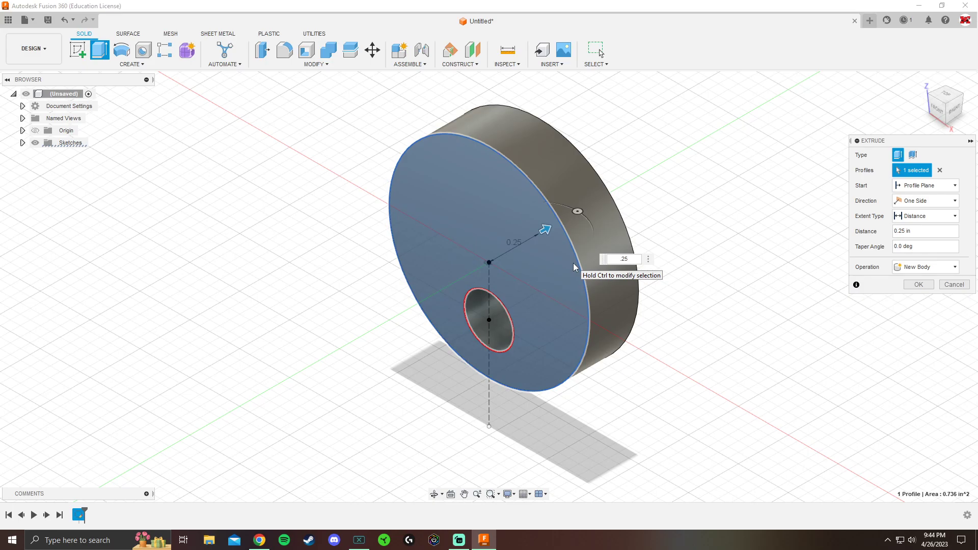
key(BackSpace)
key(BackSpace)
key(BackSpace)
text(.16)
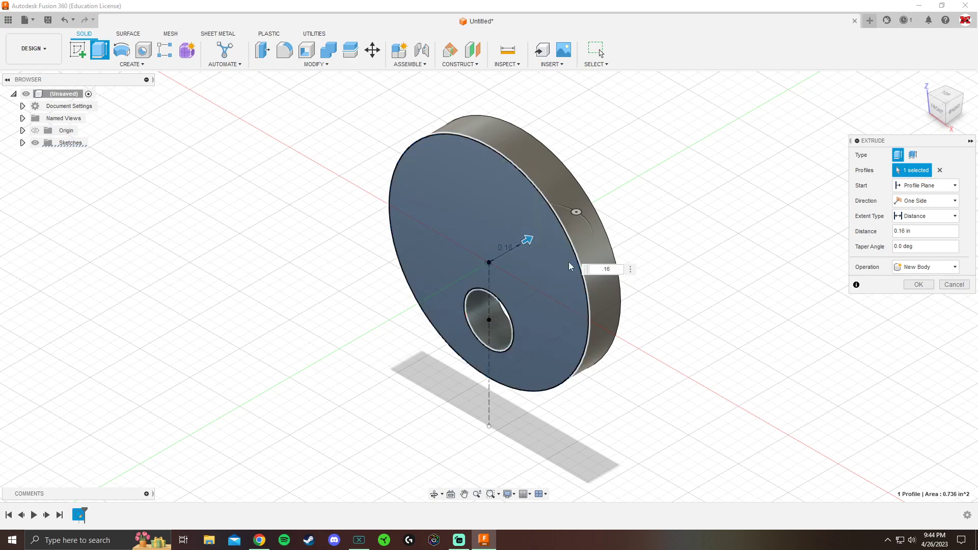
key(Return)
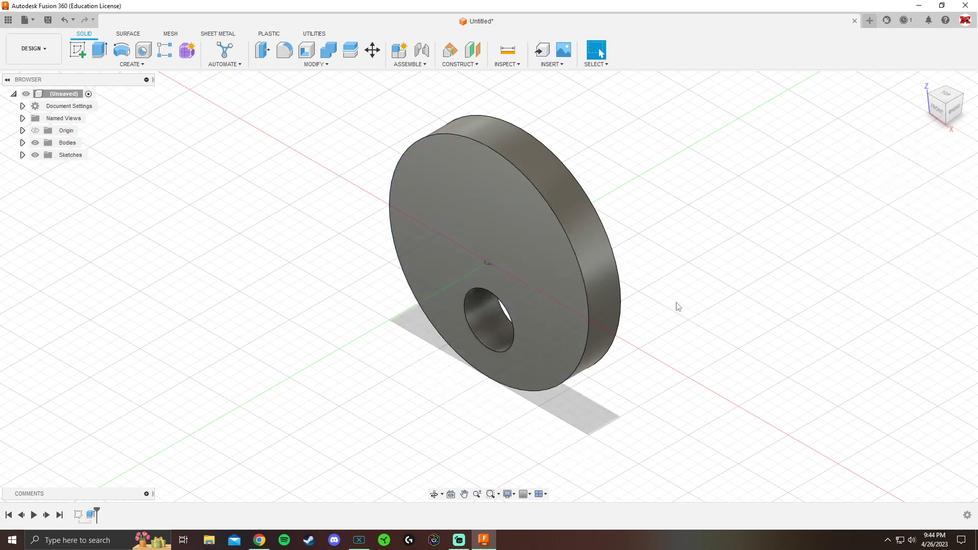
Step: Try to change the cam extrusion's distance to 0.25 in and open the parameters list
double_click(91, 515)
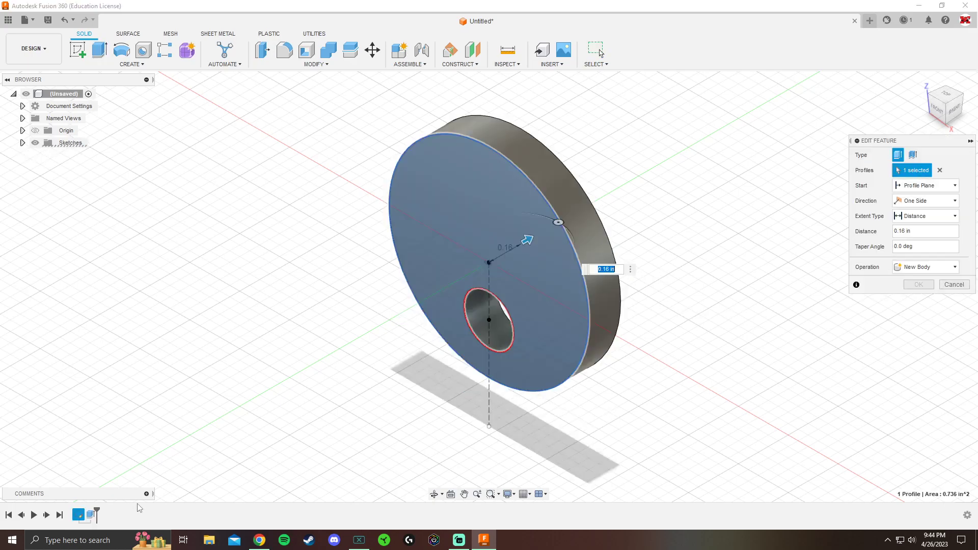
text(.25)
key(Return)
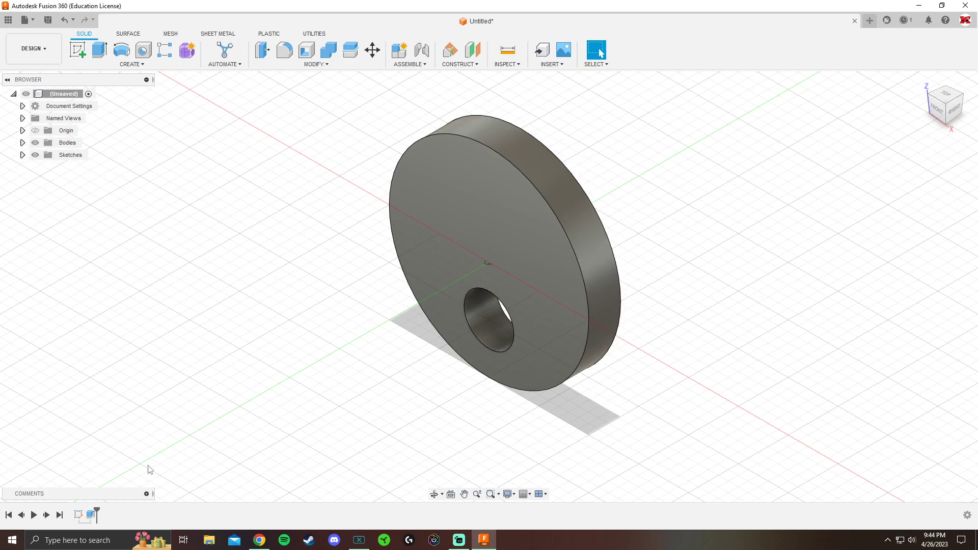
click(317, 64)
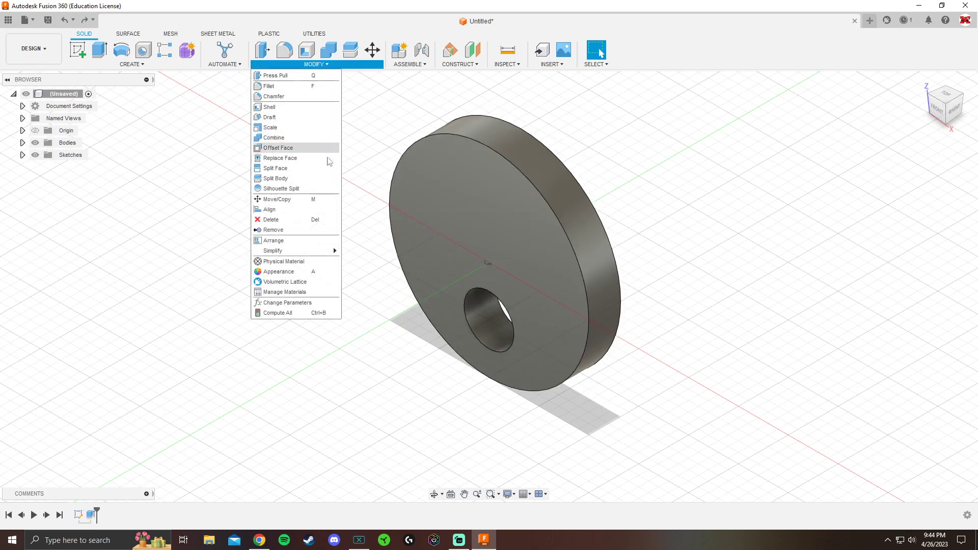
click(285, 303)
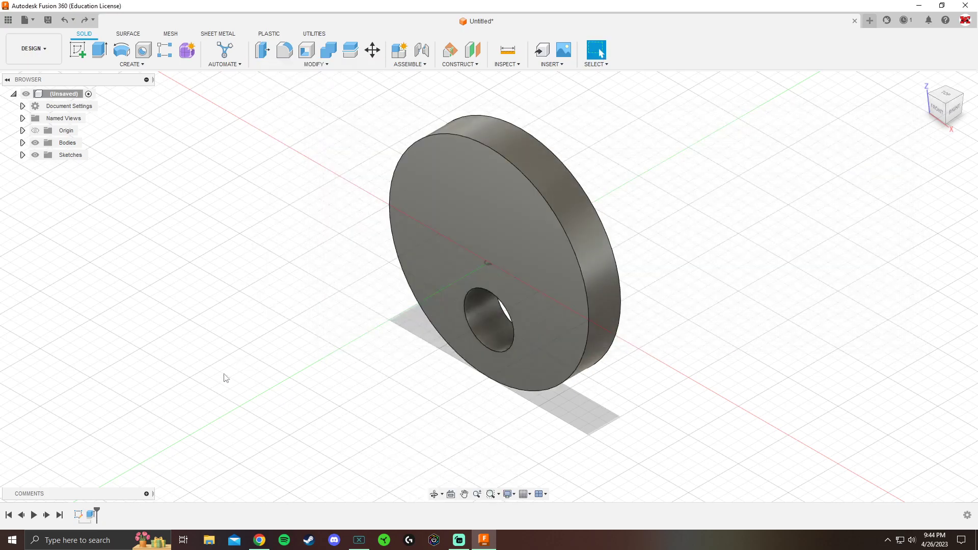
Step: Edit the cam extrusion so its distance is driven by the user parameter thickness
double_click(92, 515)
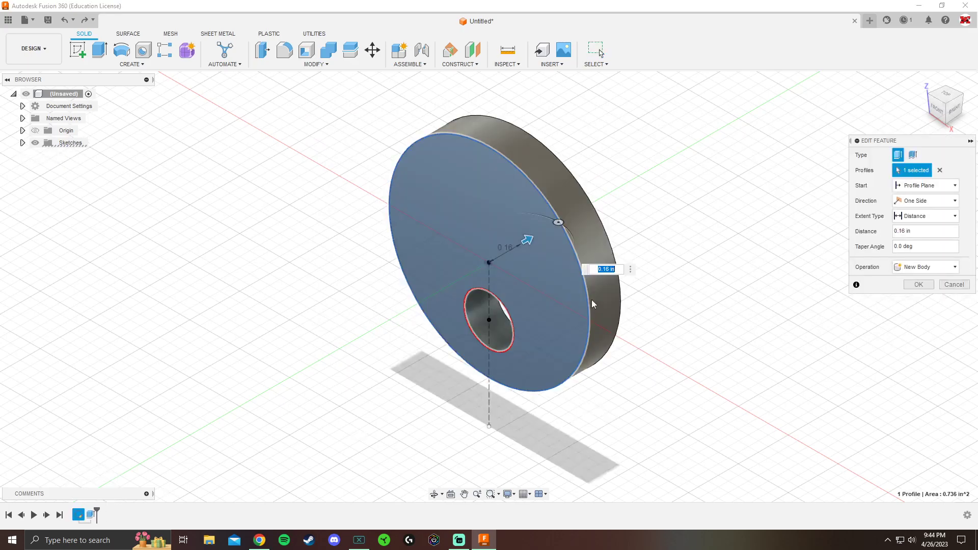
text(thc)
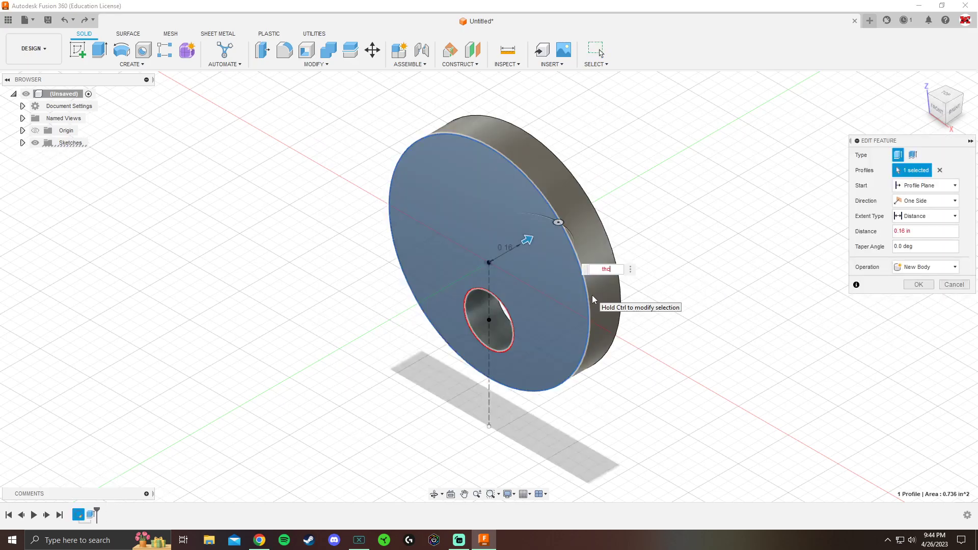
key(BackSpace)
text(ick)
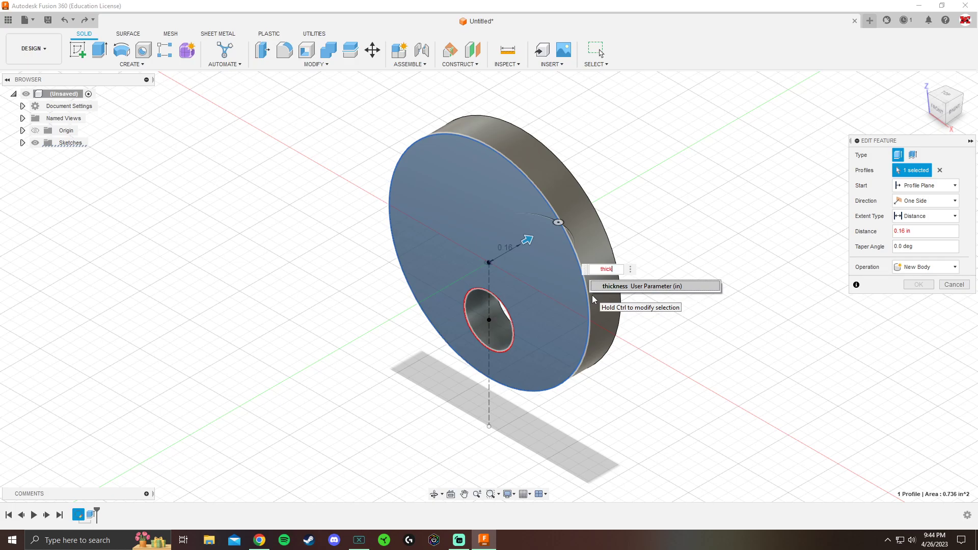
click(624, 286)
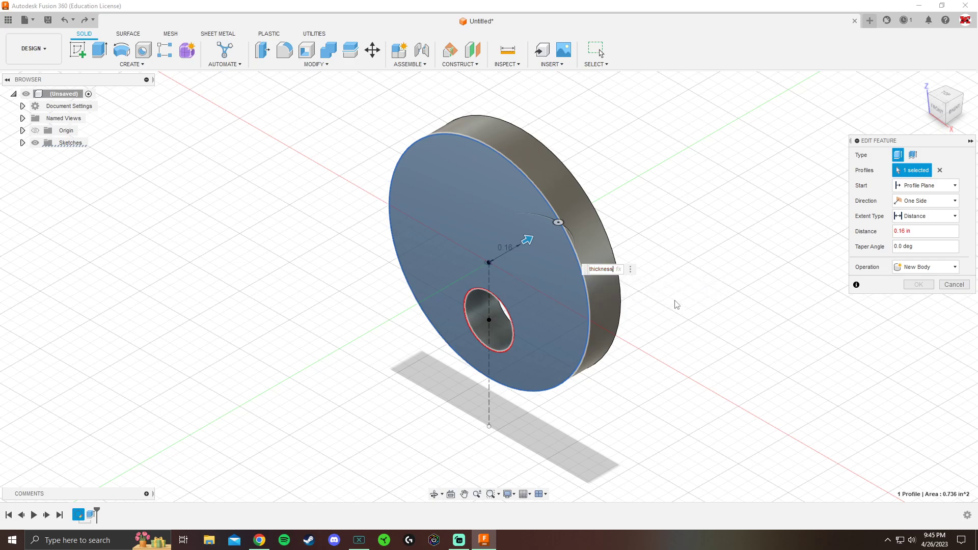
key(Return)
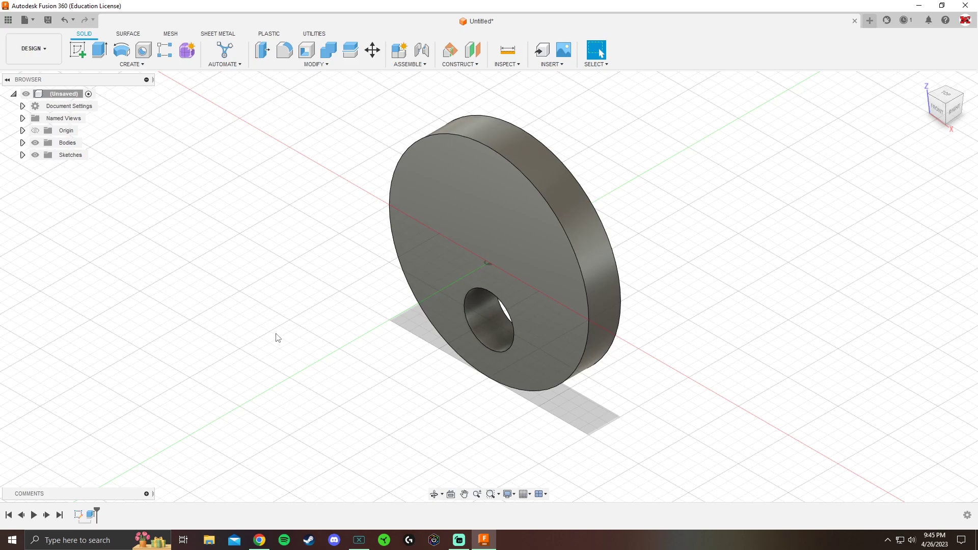
Step: Set the user parameter thickness to 2 in and bring the whole resized cam into view
click(314, 65)
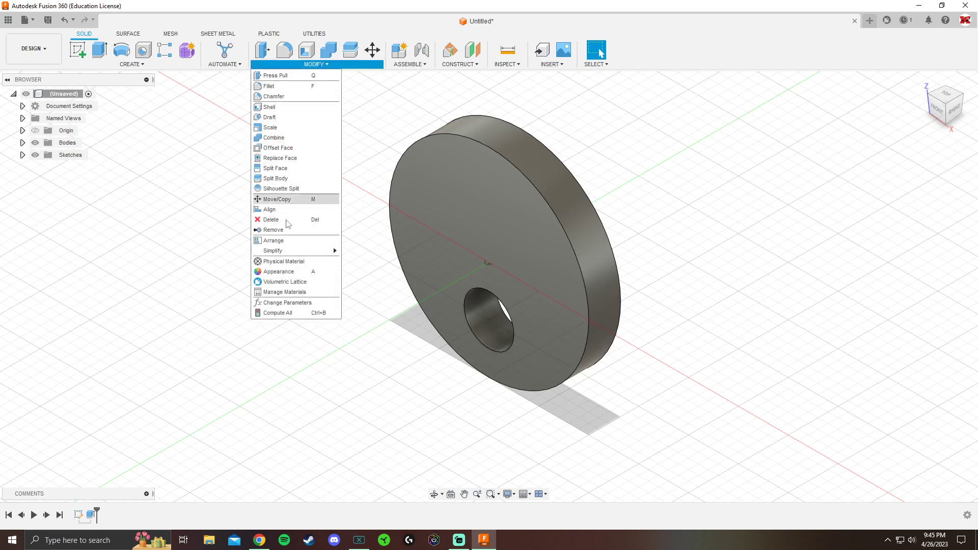
click(288, 303)
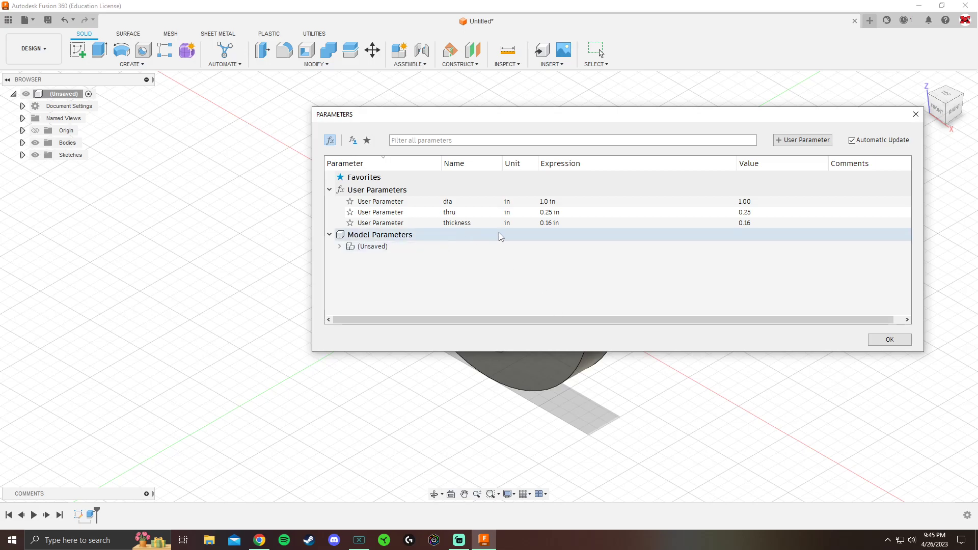
double_click(561, 224)
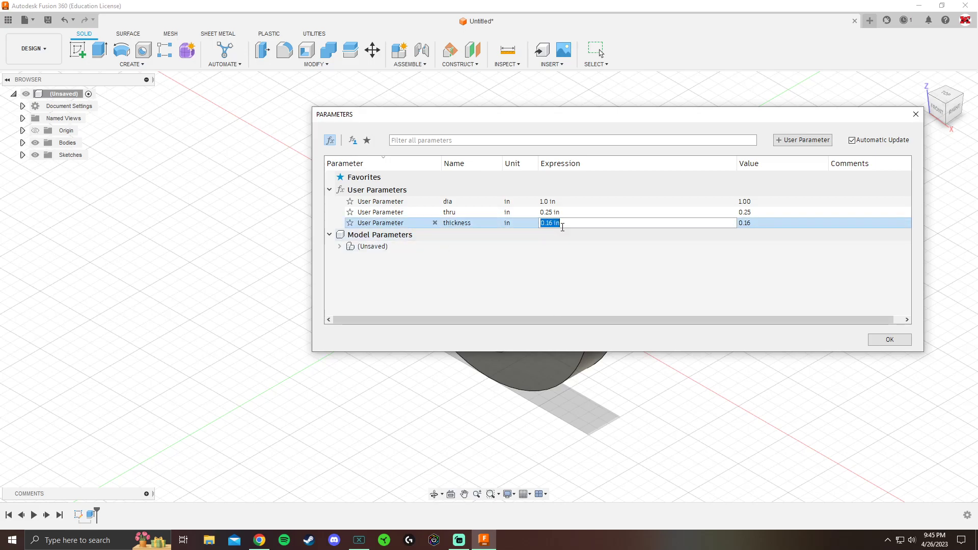
text(2)
key(Return)
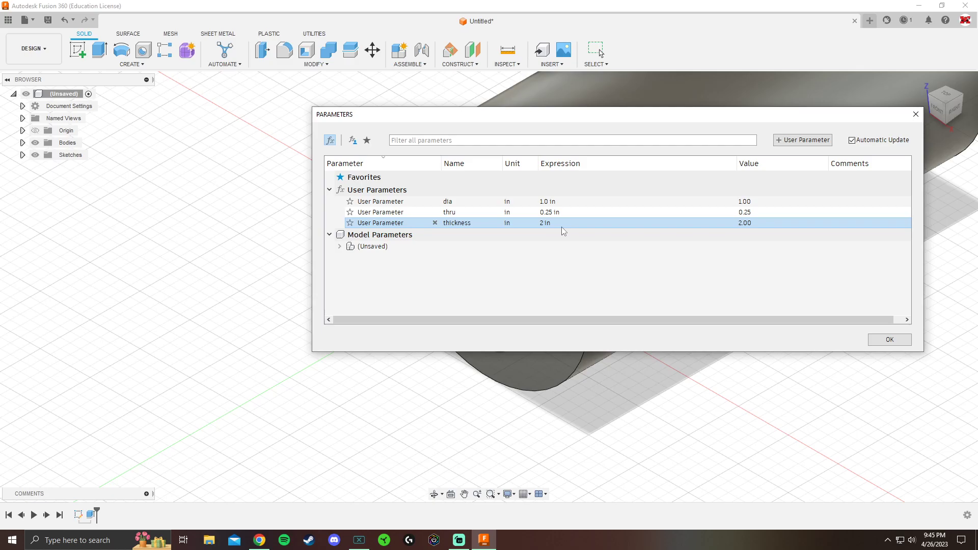
click(893, 341)
scroll(848, 338, down, 4)
middle_drag(825, 276, 642, 298)
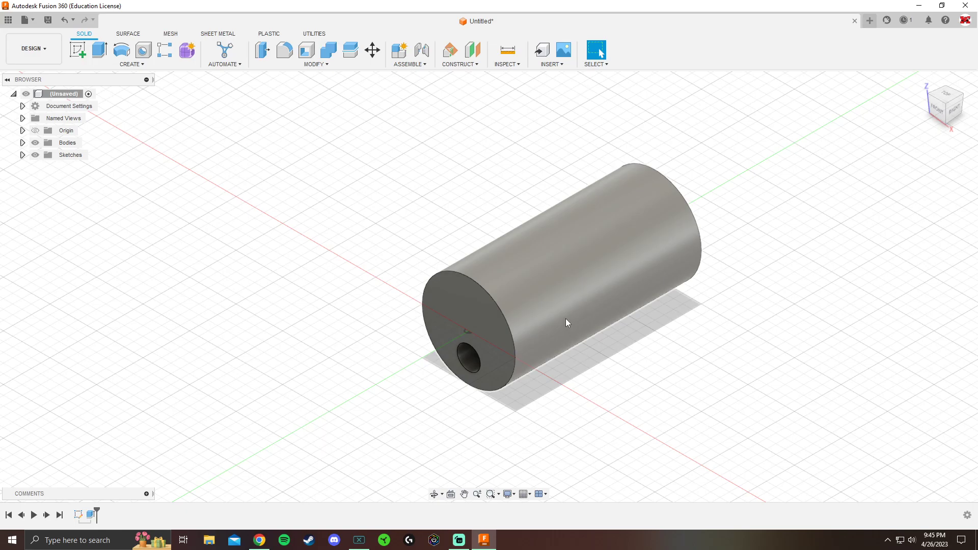
Step: Try the expressions thickness/2, thickness/4 and thickness/8 for the cam extrusion's distance, then cancel the edit
double_click(91, 515)
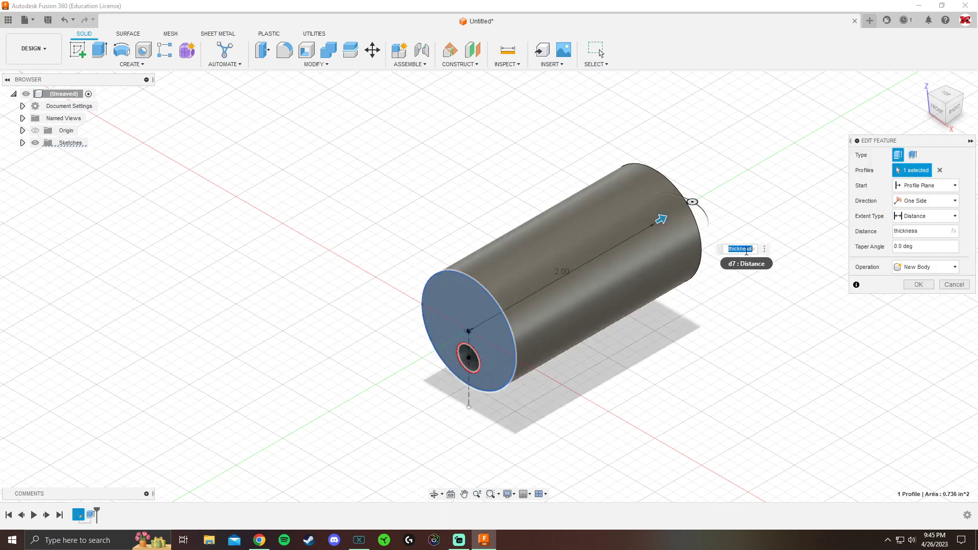
click(747, 250)
key(End)
text(/2)
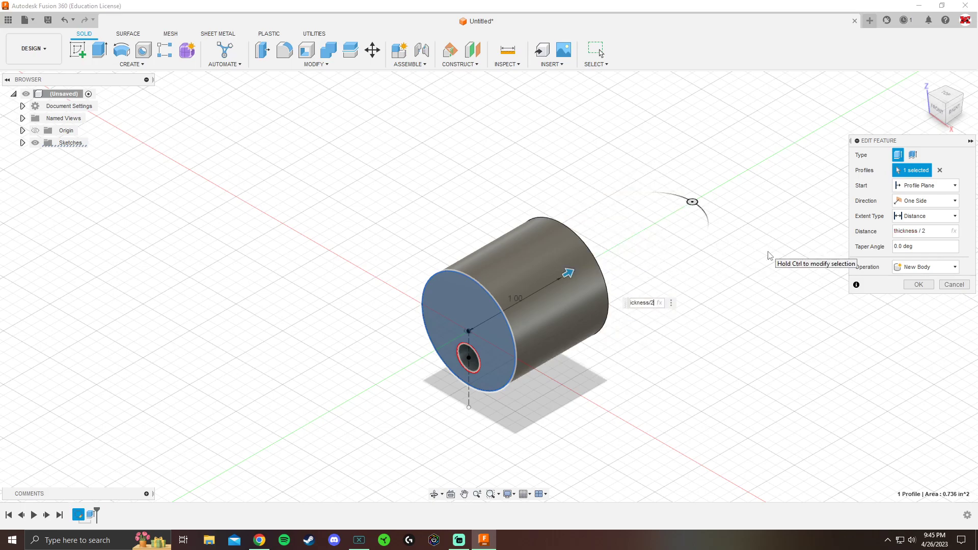
key(BackSpace)
text(4)
key(BackSpace)
text(8)
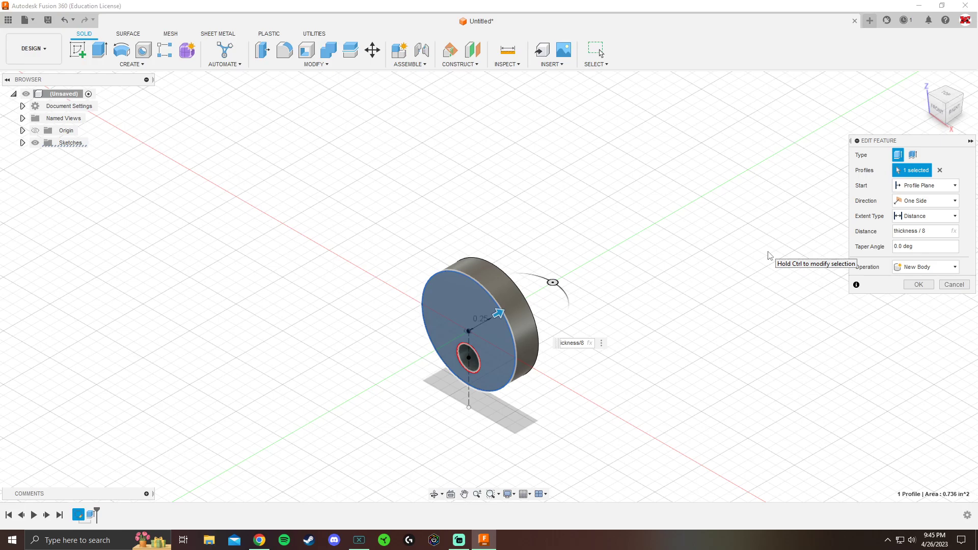
key(Escape)
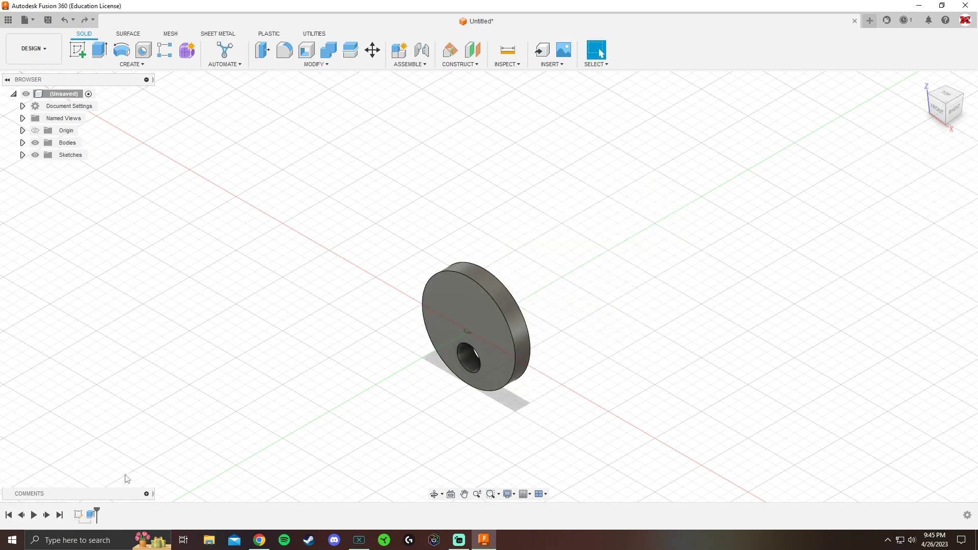
Step: Switch to Chrome to consult the Cam Dimension Drawings PDF
click(260, 540)
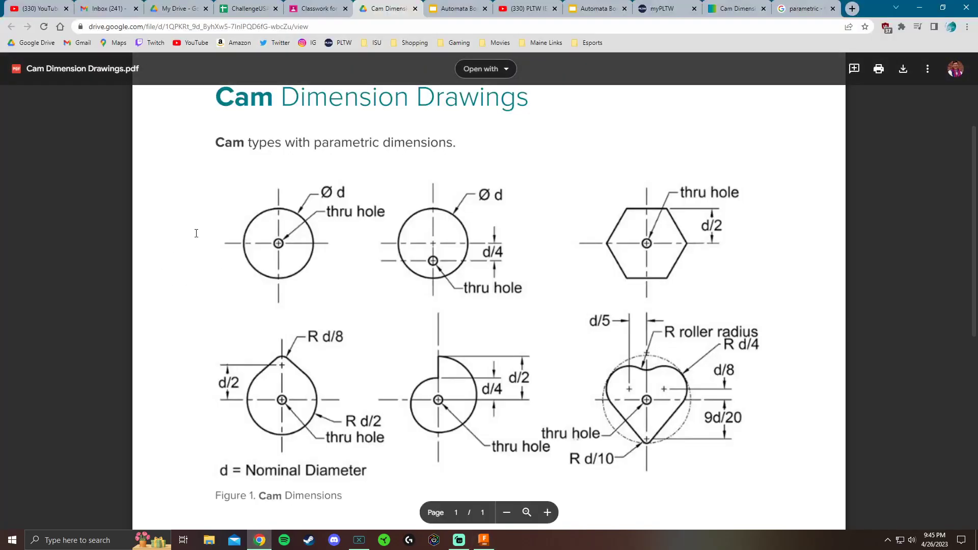